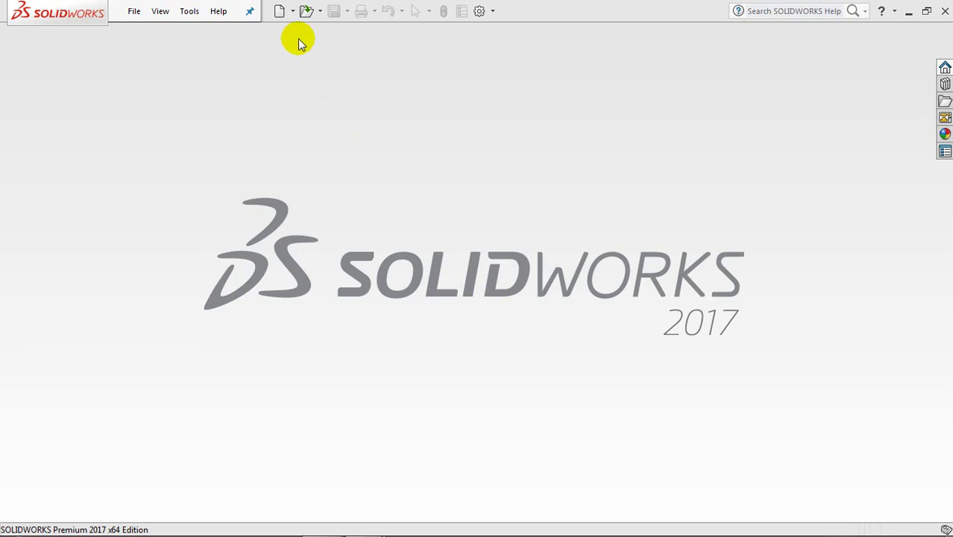
Create a new assembly document.
click(316, 31)
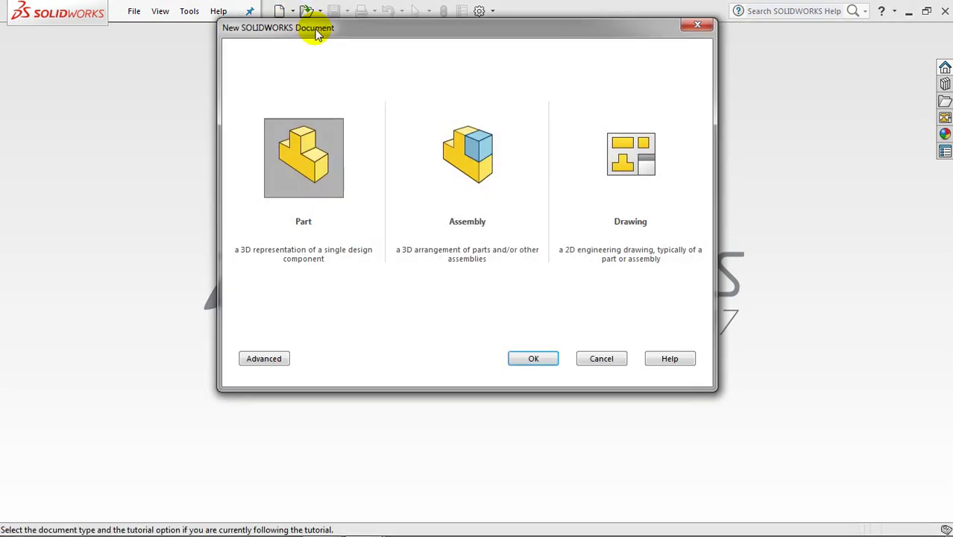
click(481, 167)
click(539, 359)
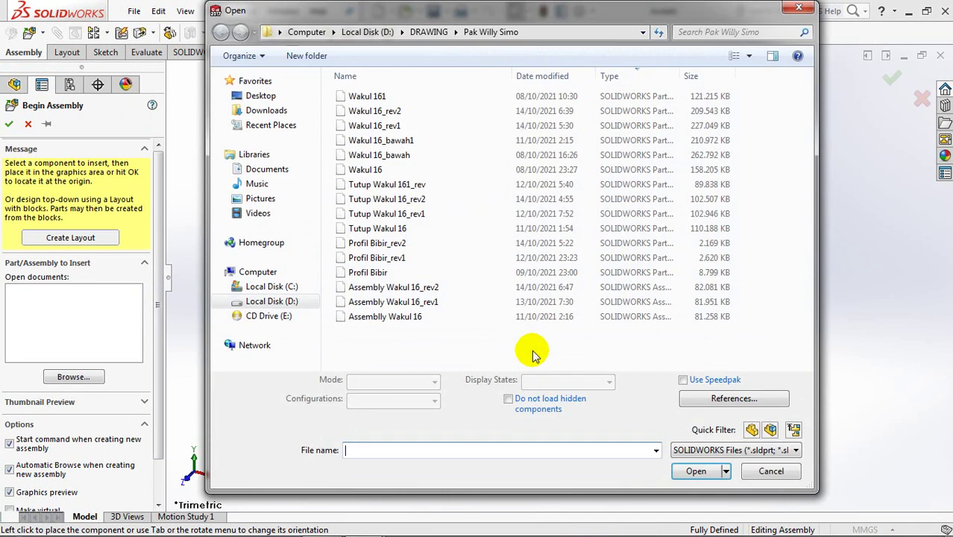
Browse to D:\PICTURE\SPATULA and load the CAVITY HANDLE part.
click(257, 301)
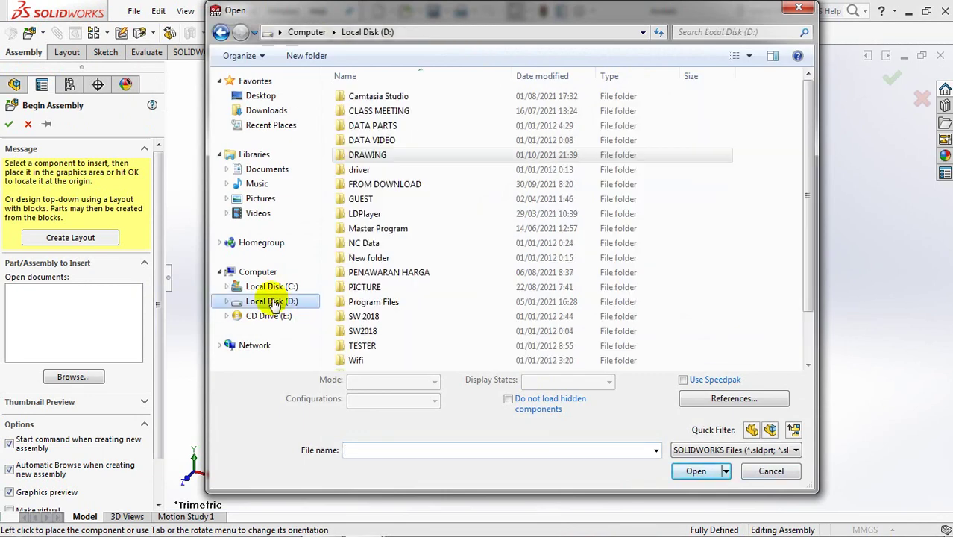
double_click(363, 289)
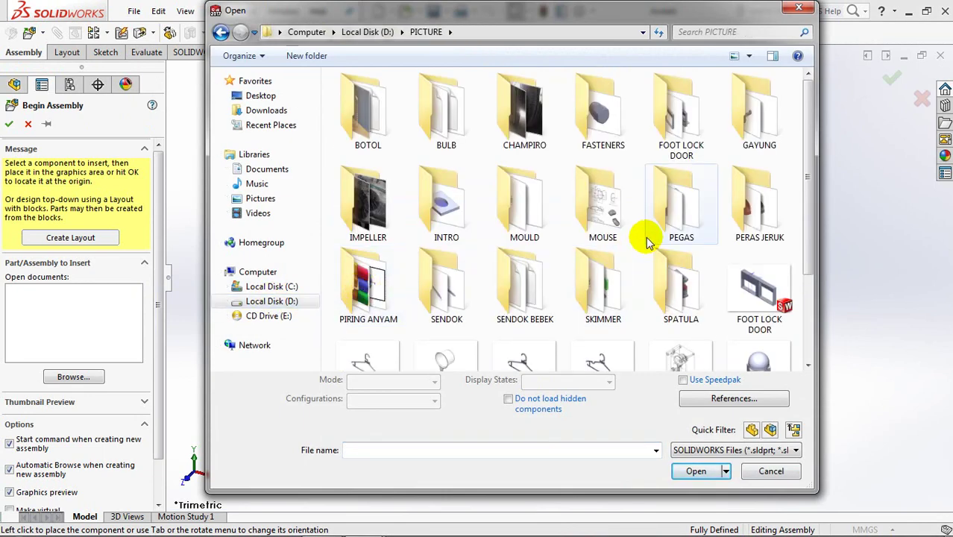
double_click(674, 280)
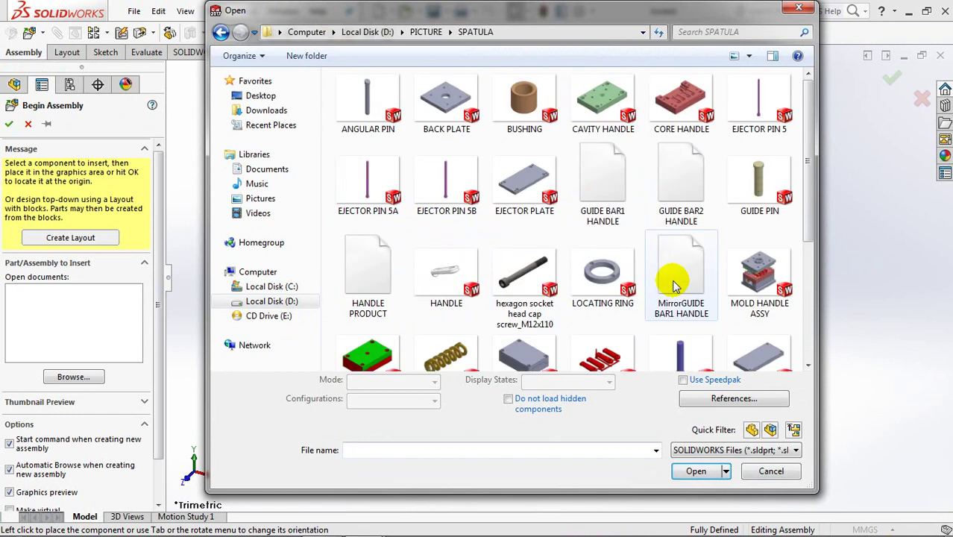
click(602, 124)
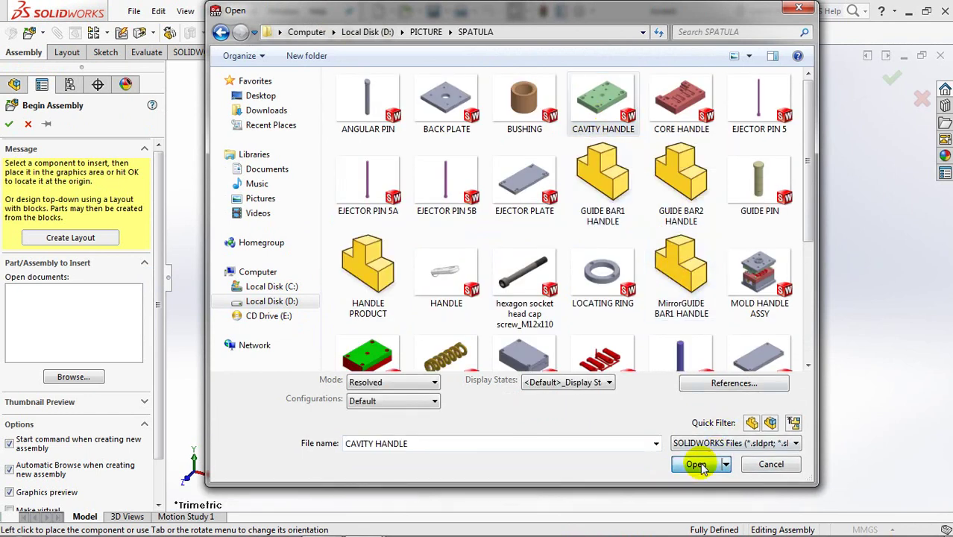
click(699, 465)
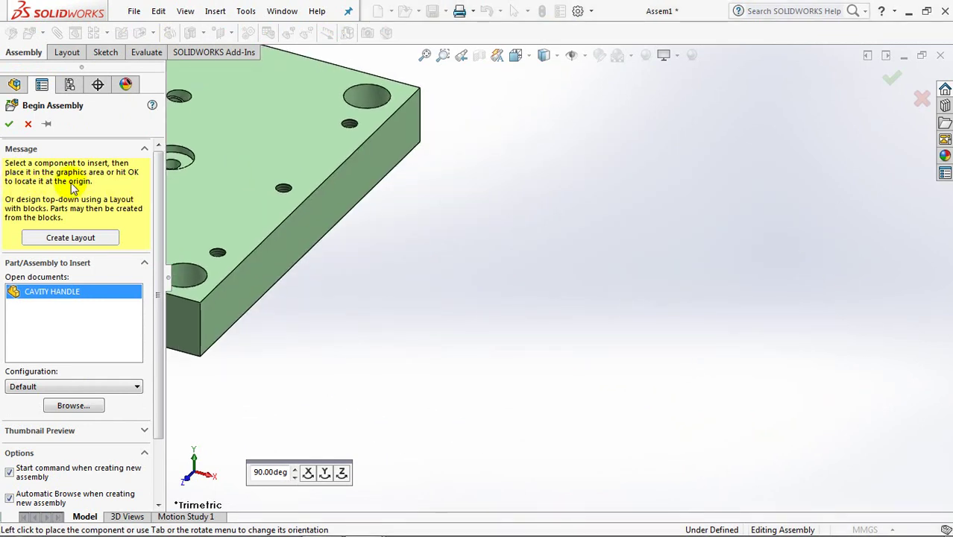
Place CAVITY HANDLE at the origin and compare its Front Plane with the assembly's.
click(10, 126)
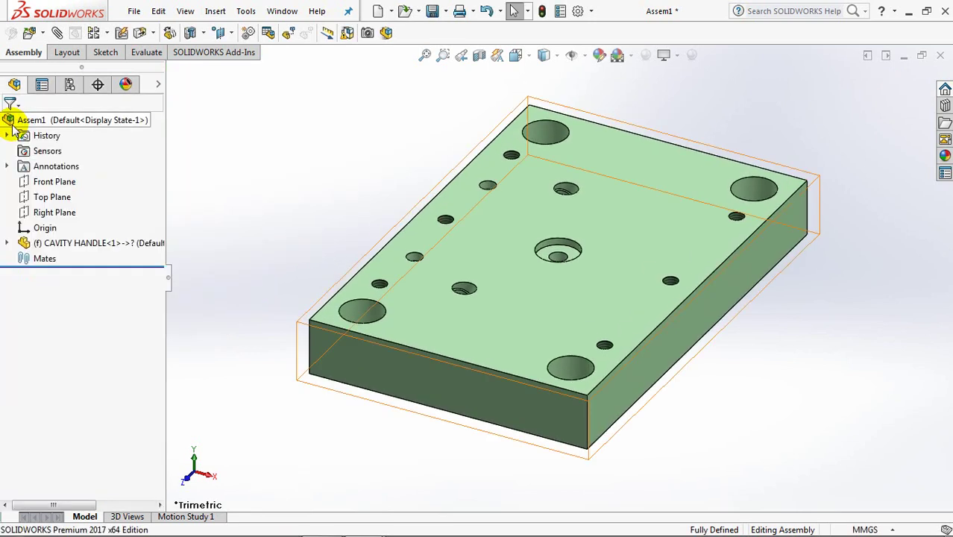
click(9, 244)
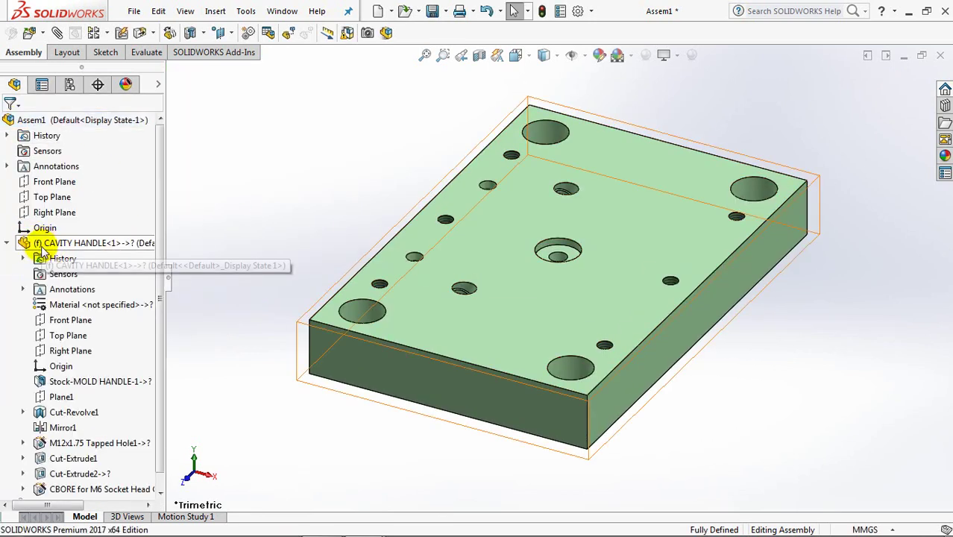
click(55, 184)
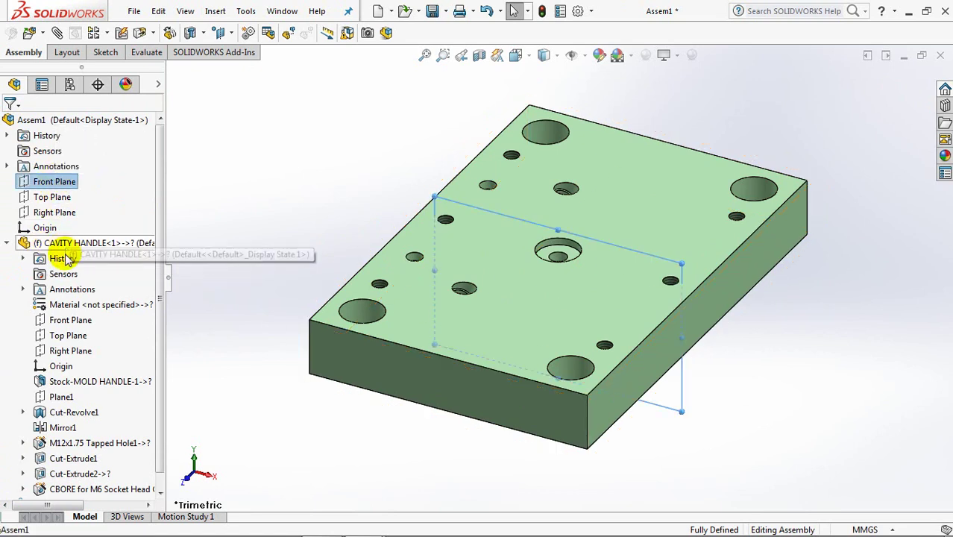
ctrl+click(73, 326)
mouse_move(335, 207)
middle_down()
mouse_move(346, 250)
mouse_move(347, 366)
mouse_move(336, 247)
middle_up()
Compare the part's Top and Right Planes with the assembly's to confirm alignment.
click(52, 197)
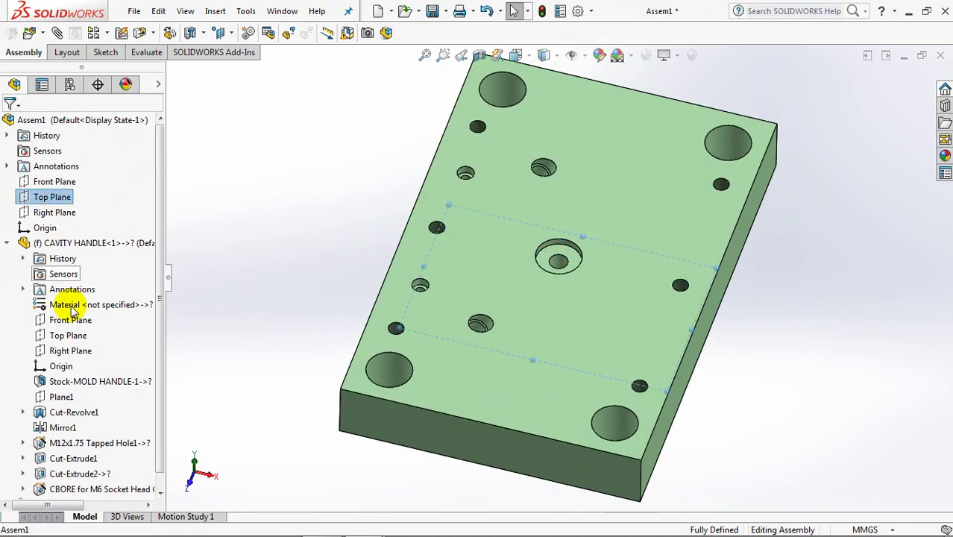
ctrl+click(68, 335)
mouse_move(168, 338)
middle_down()
mouse_move(300, 187)
mouse_move(288, 264)
mouse_move(295, 229)
mouse_move(273, 226)
middle_up()
click(54, 213)
ctrl+click(70, 350)
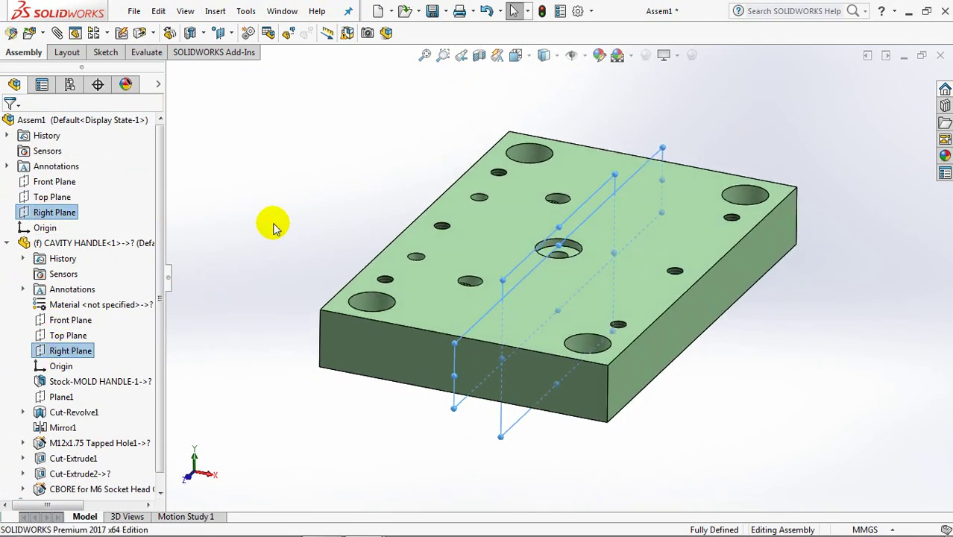
click(268, 207)
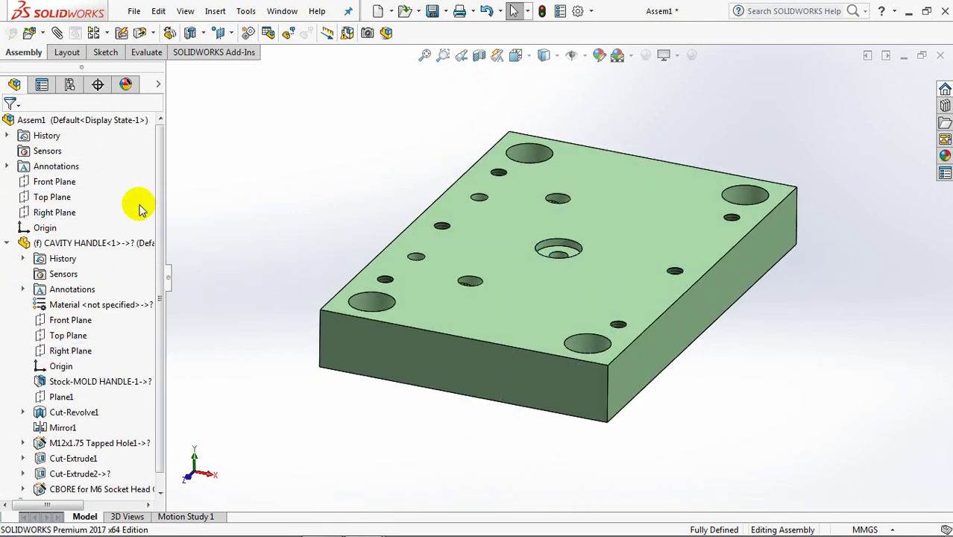
Insert the CORE HANDLE part and preview it beside the green cavity plate.
click(42, 34)
click(58, 56)
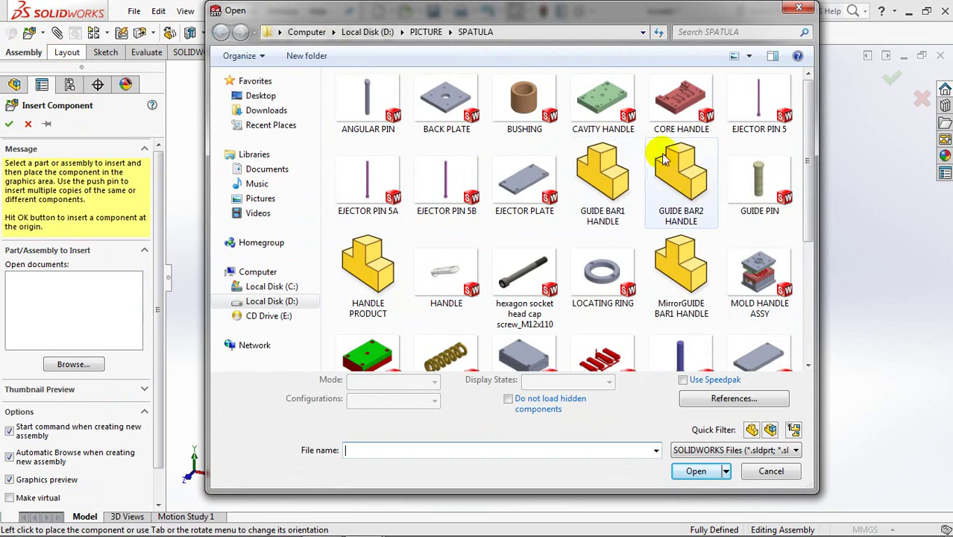
click(683, 114)
click(704, 464)
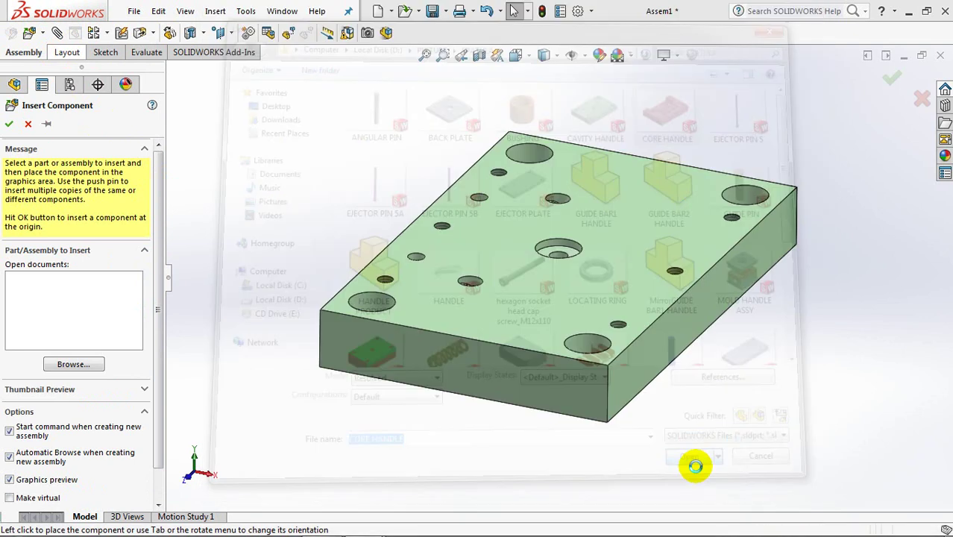
click(709, 408)
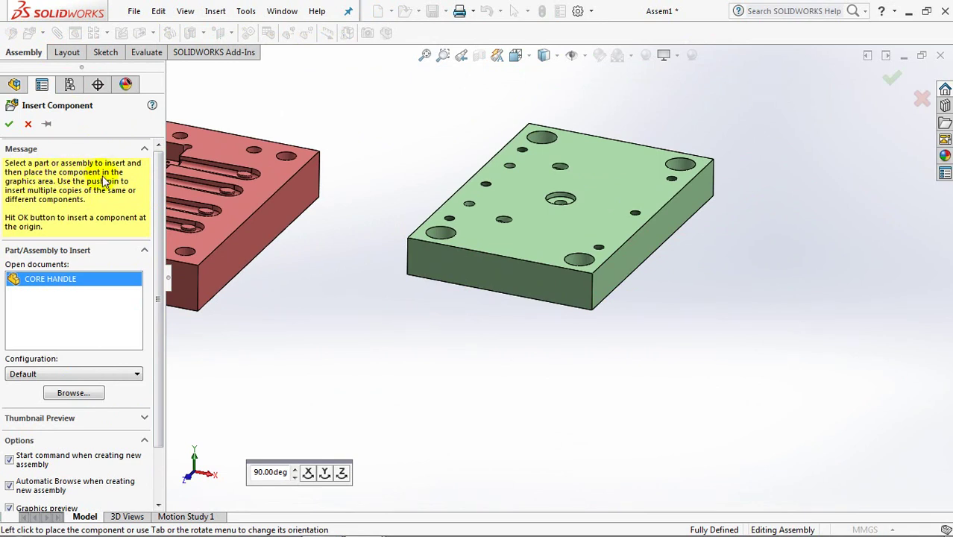
Place CORE HANDLE below the cavity plate and drag the red plate into position.
click(645, 402)
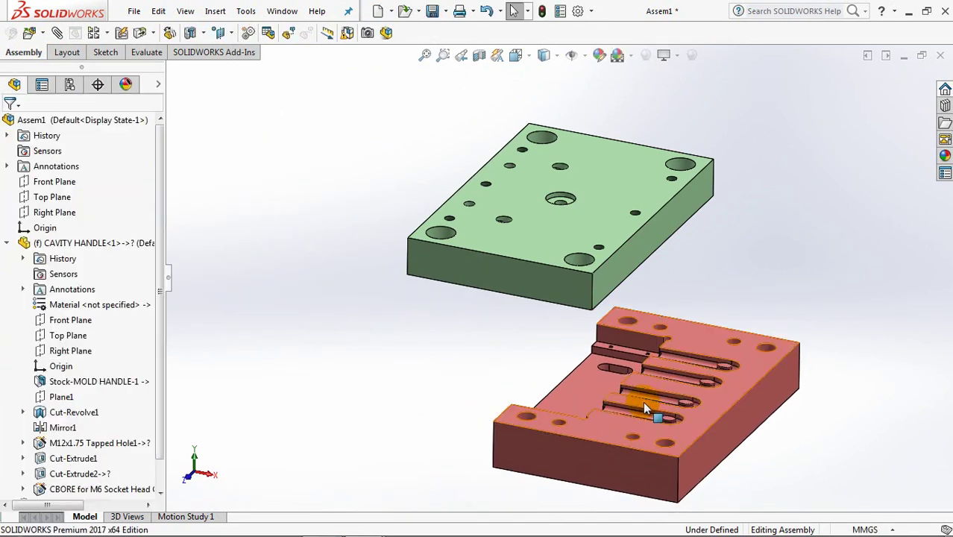
mouse_move(655, 369)
middle_down()
mouse_move(619, 300)
mouse_move(730, 277)
mouse_move(771, 122)
mouse_move(672, 337)
mouse_move(690, 311)
mouse_move(634, 323)
mouse_move(619, 313)
middle_up()
click(6, 244)
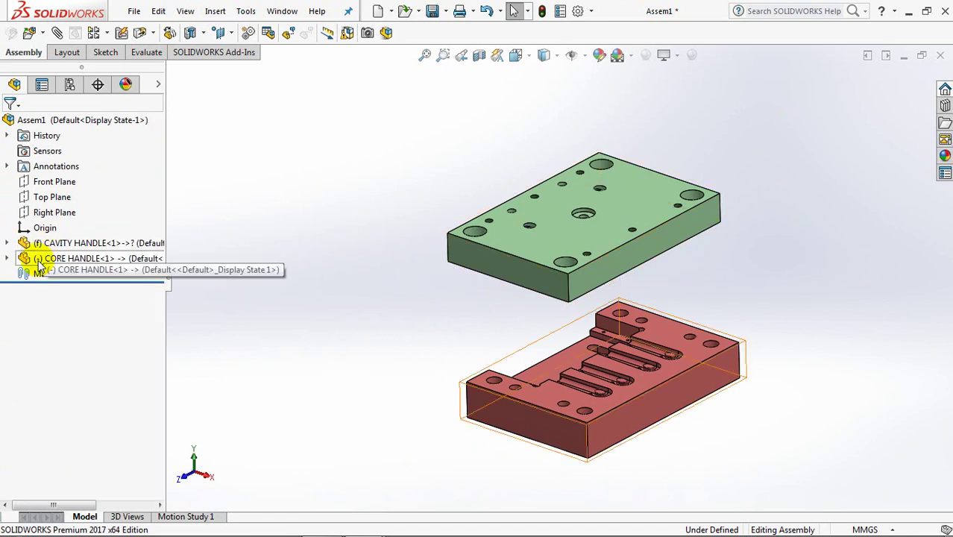
mouse_move(497, 404)
mouse_down()
mouse_move(388, 370)
mouse_move(489, 420)
mouse_move(491, 400)
mouse_up()
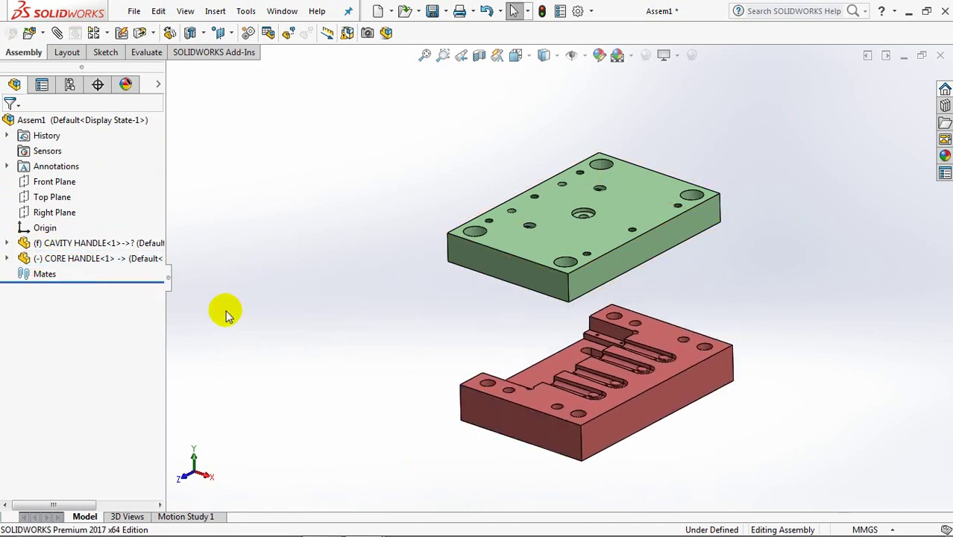
drag(489, 272, 488, 282)
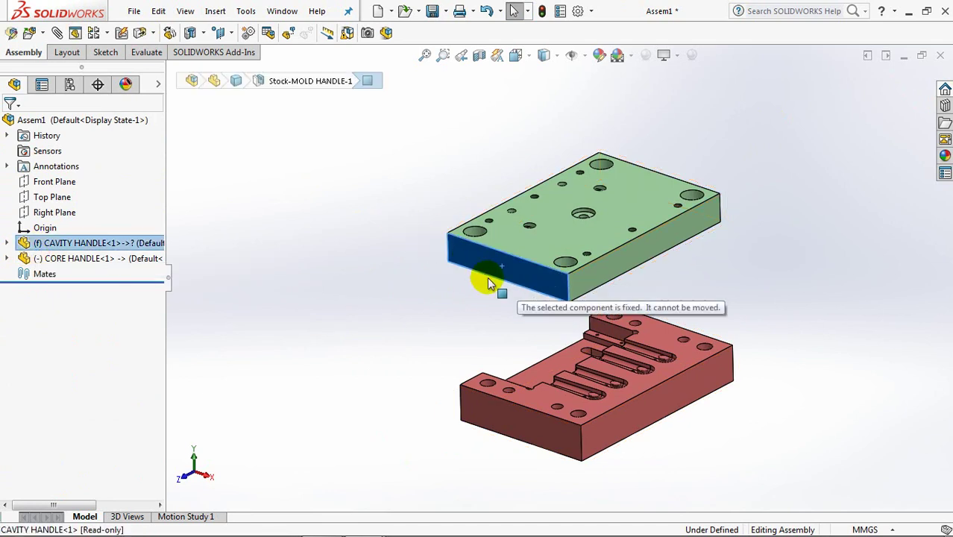
drag(473, 406, 371, 312)
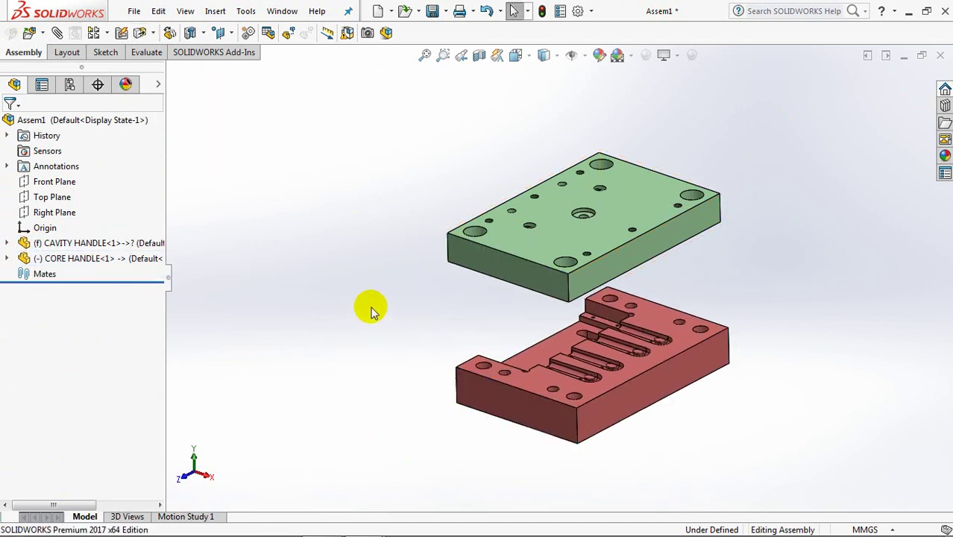
Float CAVITY HANDLE, test moving it, undo the move, and fix it again.
right_click(45, 243)
click(52, 252)
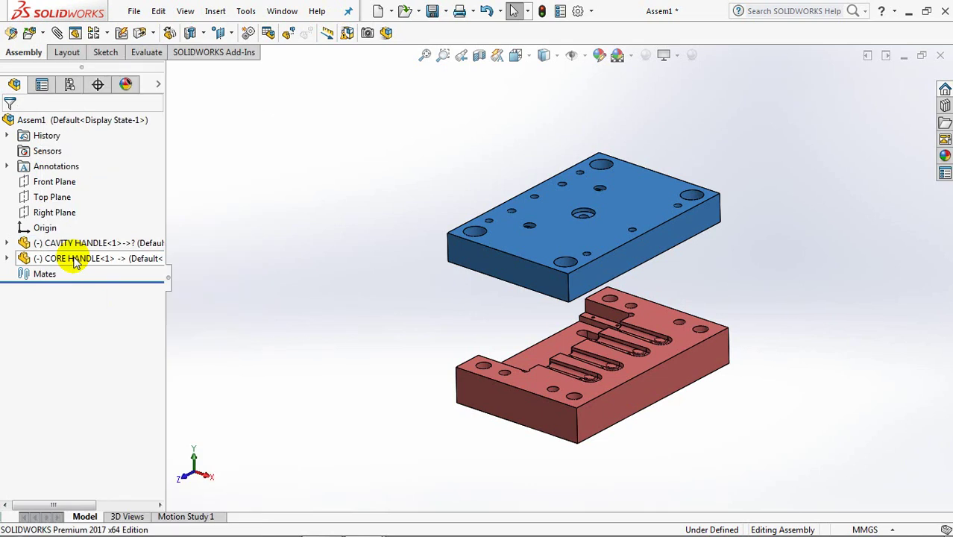
drag(369, 211, 461, 260)
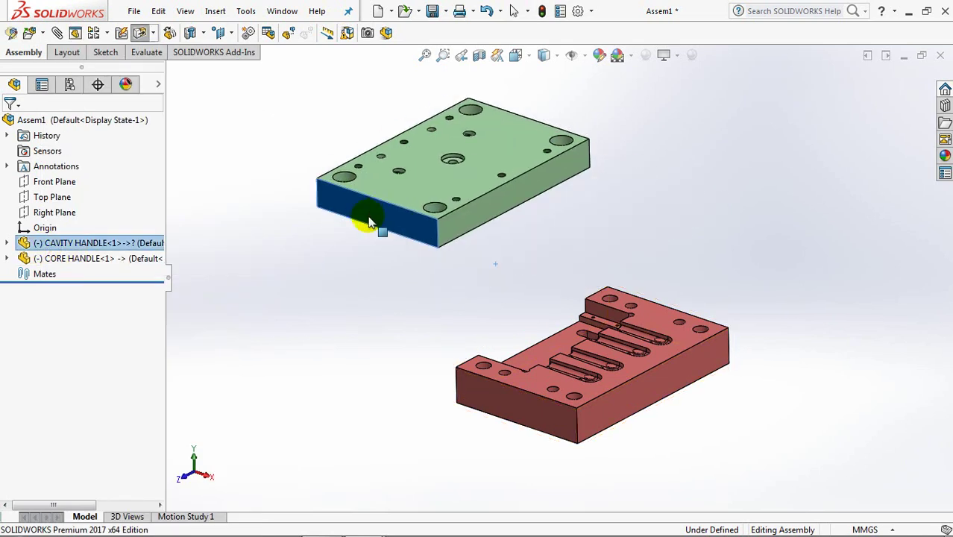
click(415, 143)
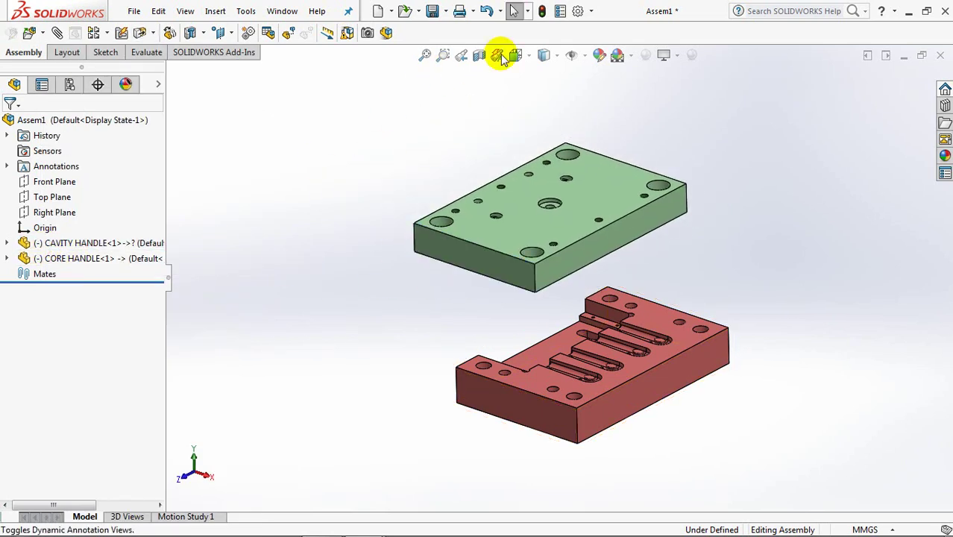
click(486, 12)
right_click(44, 244)
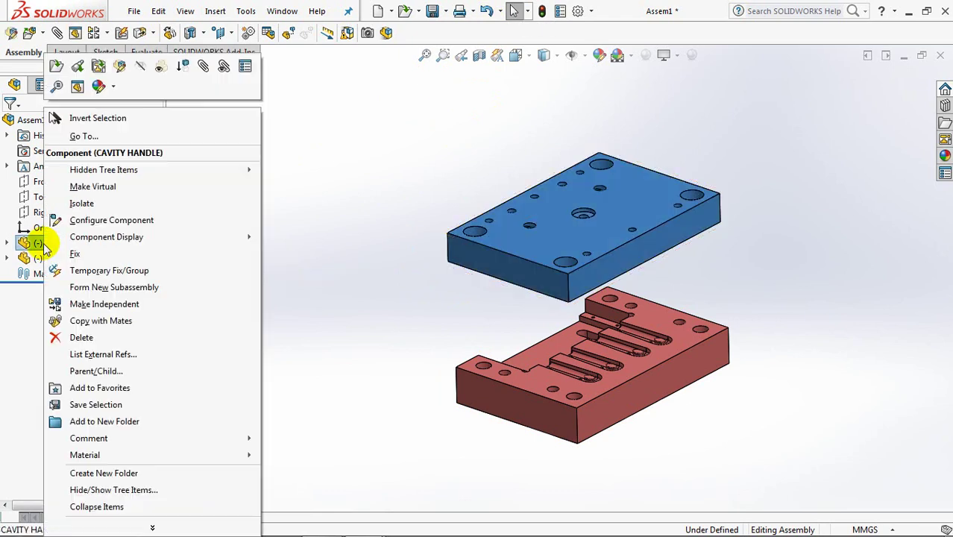
click(80, 255)
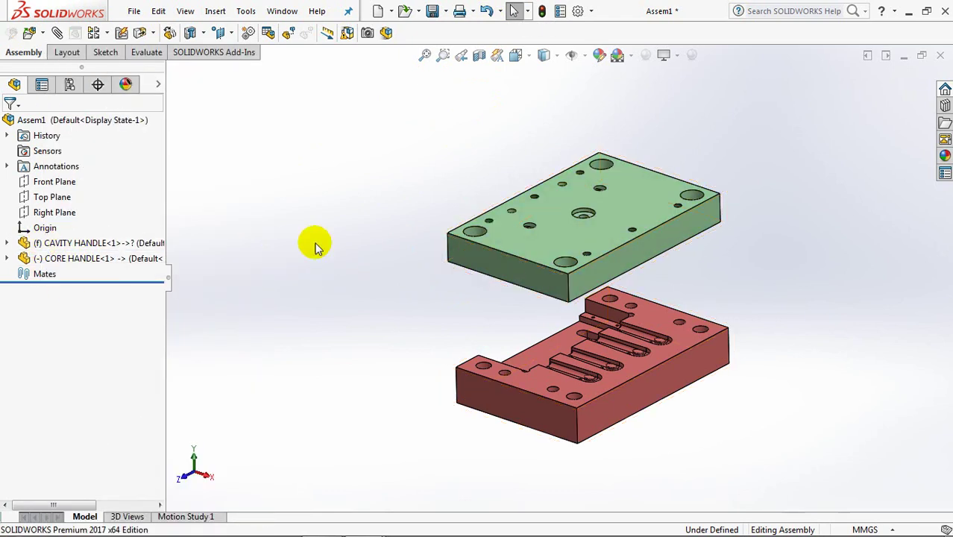
click(446, 247)
click(381, 258)
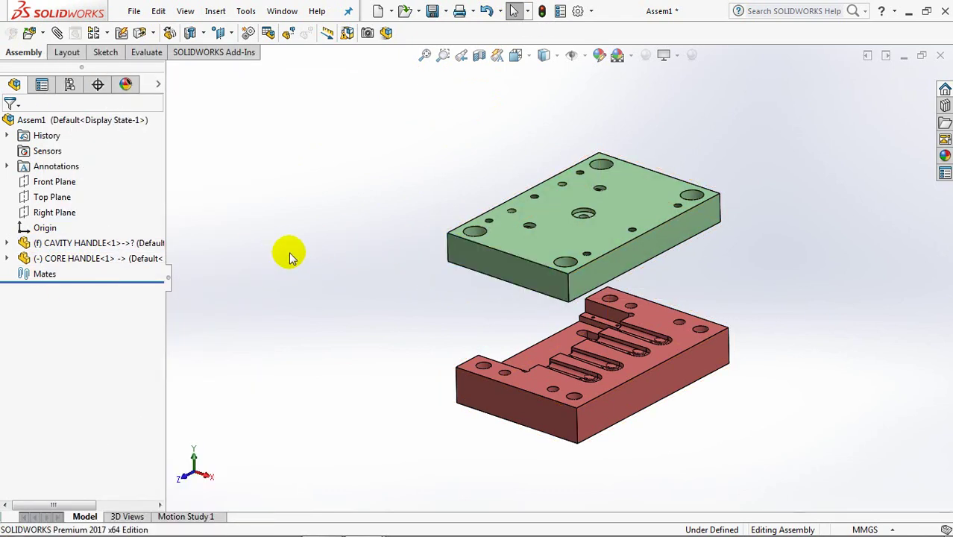
Start a Coincident mate between the core's and the assembly's Front Planes.
click(8, 261)
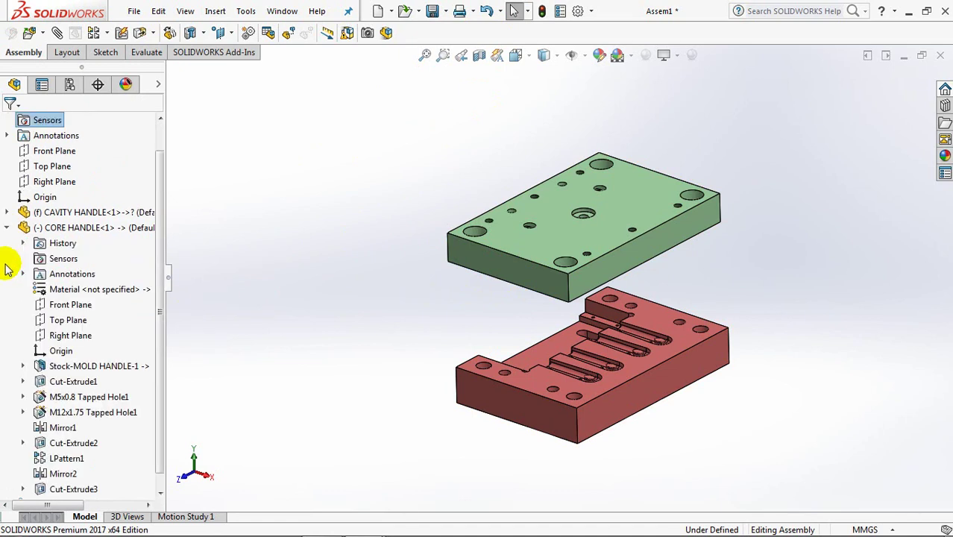
click(68, 307)
ctrl+click(63, 153)
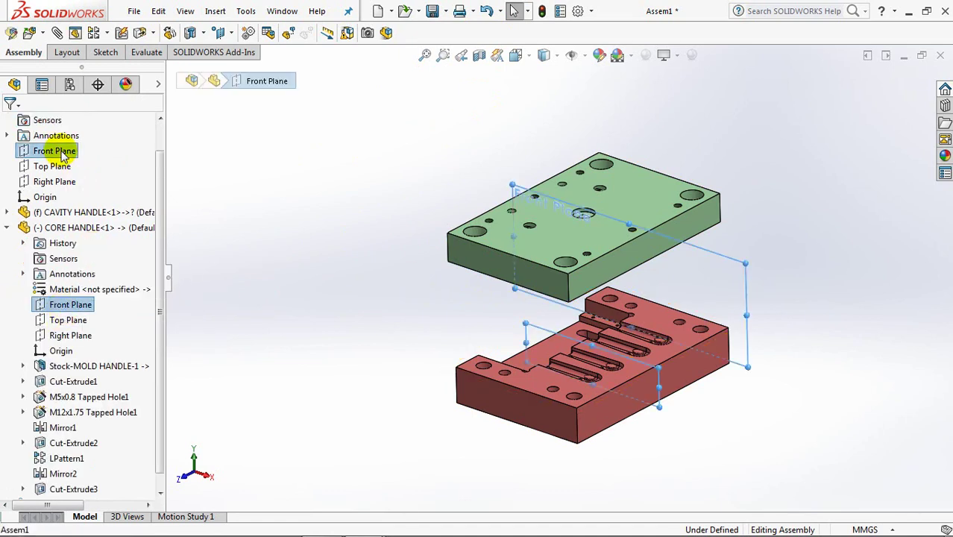
click(74, 111)
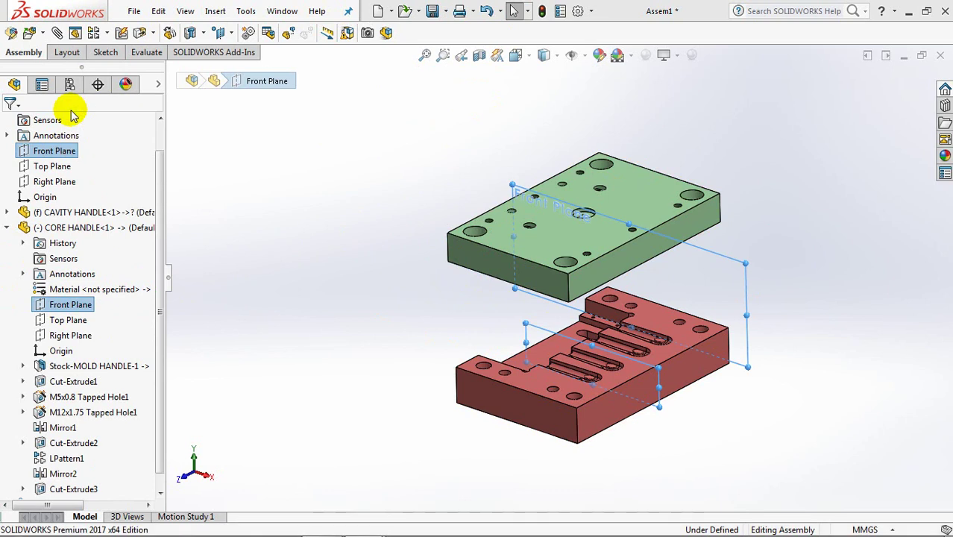
mouse_move(360, 233)
middle_down()
mouse_move(400, 230)
mouse_move(278, 206)
mouse_move(352, 213)
mouse_move(367, 246)
mouse_move(312, 234)
middle_up()
Accept the Front Plane mate and mate both Right Planes coincident.
click(9, 124)
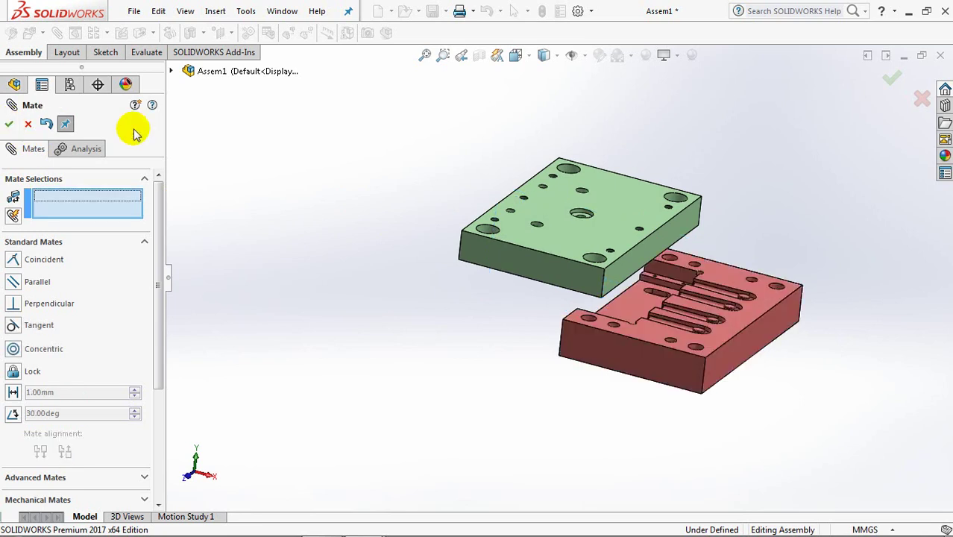
click(172, 71)
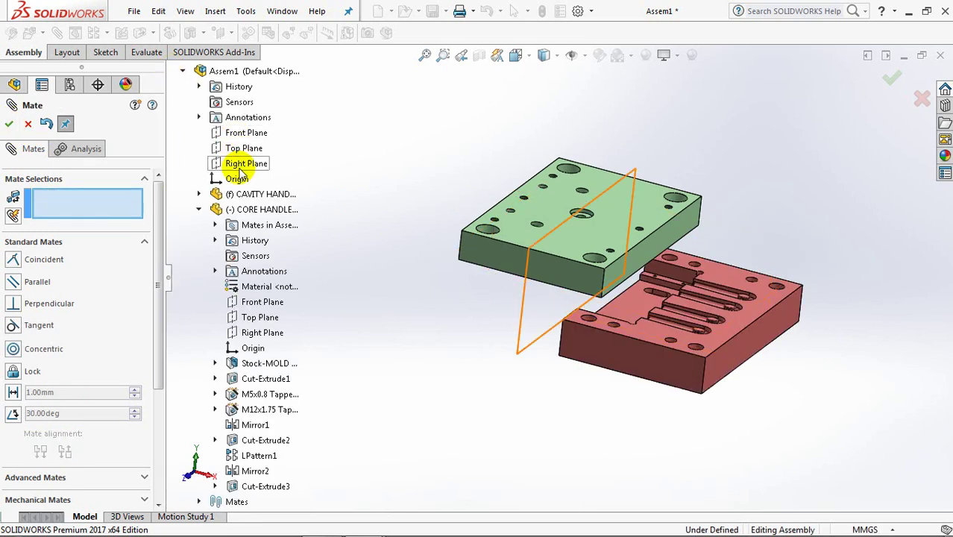
click(239, 162)
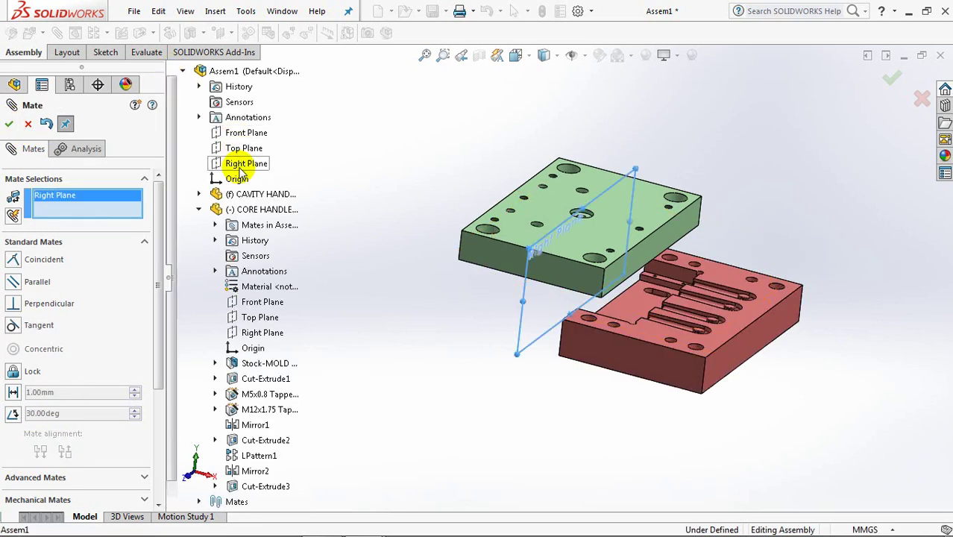
click(252, 338)
click(226, 351)
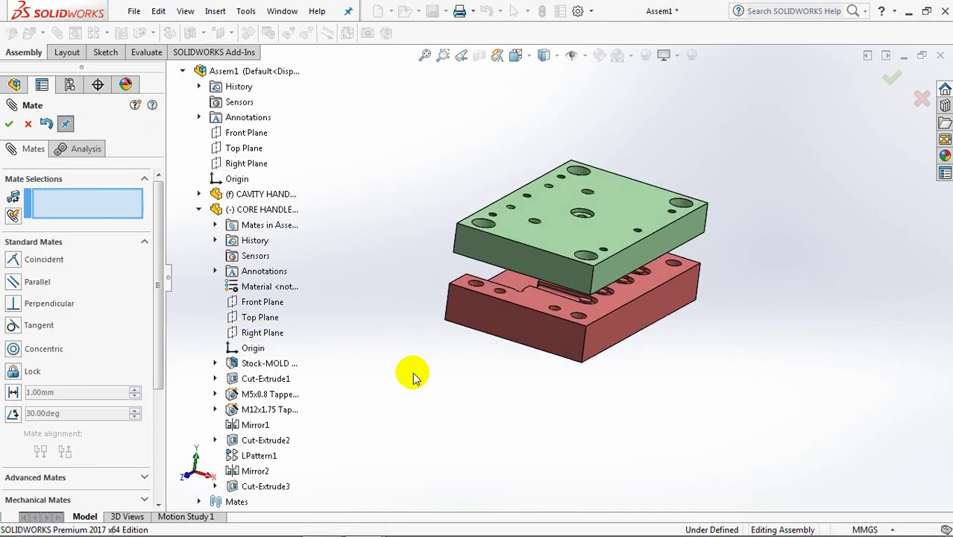
Drag the red core plate down beneath the green cavity plate.
drag(532, 372, 543, 436)
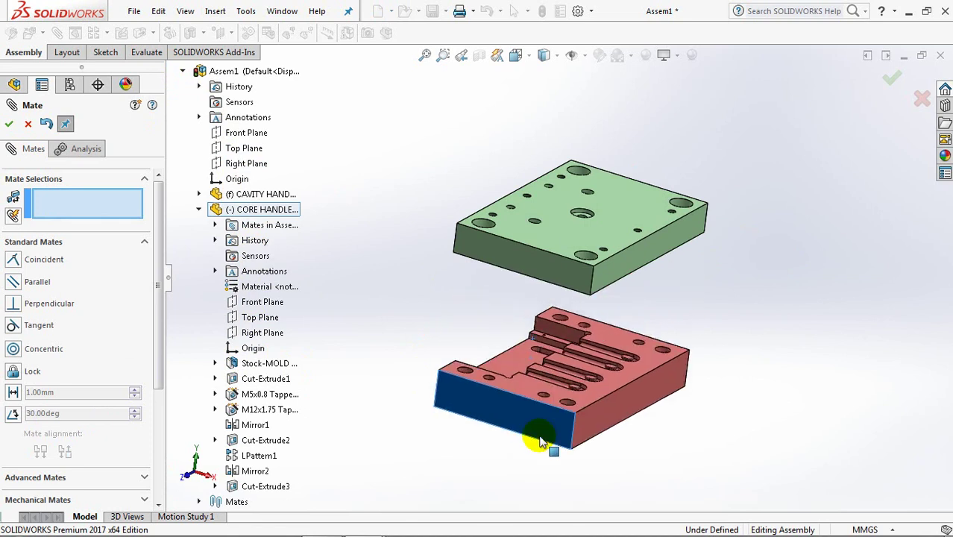
middle_drag(671, 442, 606, 363)
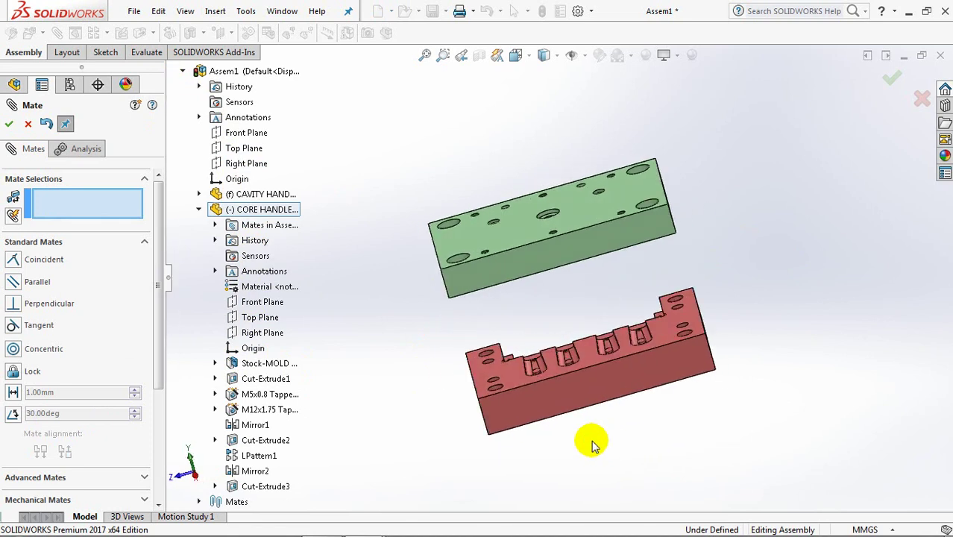
drag(606, 360, 717, 370)
mouse_move(684, 445)
middle_down()
mouse_move(697, 411)
mouse_move(731, 409)
mouse_move(543, 415)
middle_up()
drag(542, 415, 537, 363)
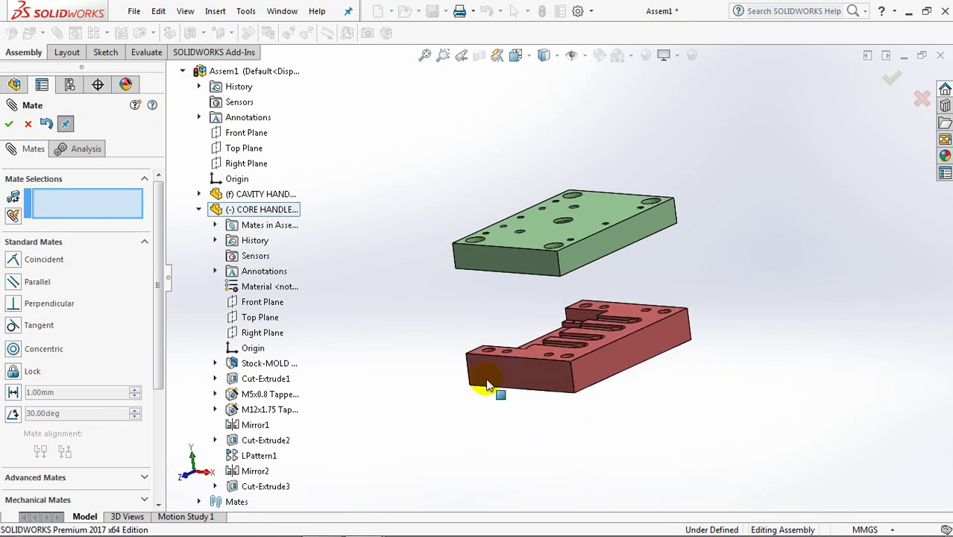
Add a limit Distance mate between the core and cavity faces: max 80 mm, min 0 mm.
click(524, 350)
mouse_move(523, 349)
middle_down()
mouse_move(493, 234)
mouse_move(512, 238)
middle_up()
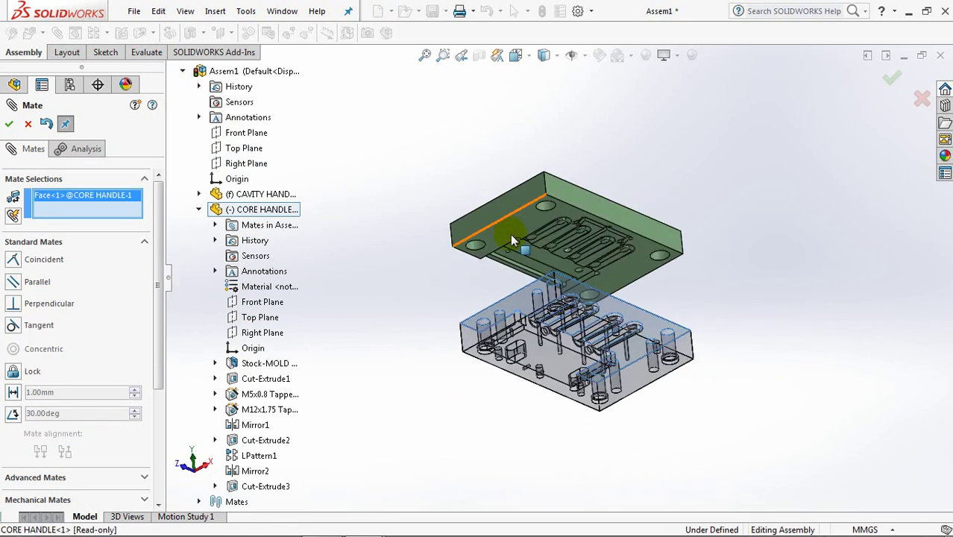
click(512, 228)
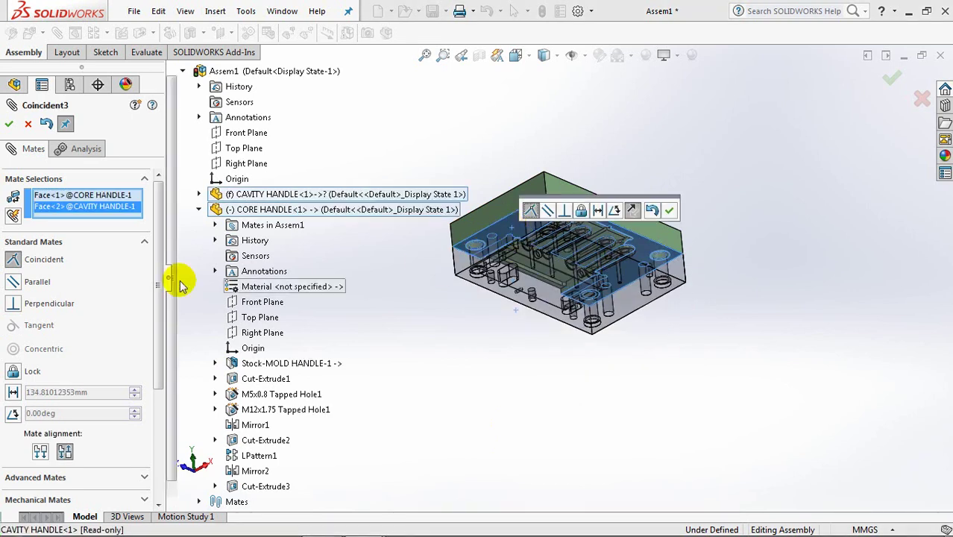
mouse_move(159, 277)
mouse_down()
mouse_move(158, 368)
mouse_move(138, 361)
mouse_move(160, 273)
mouse_up()
click(144, 339)
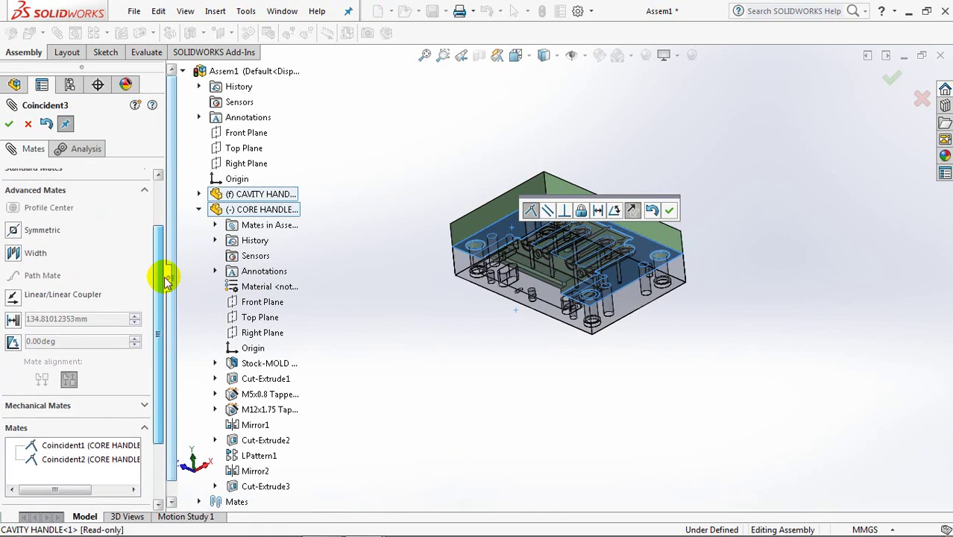
click(13, 320)
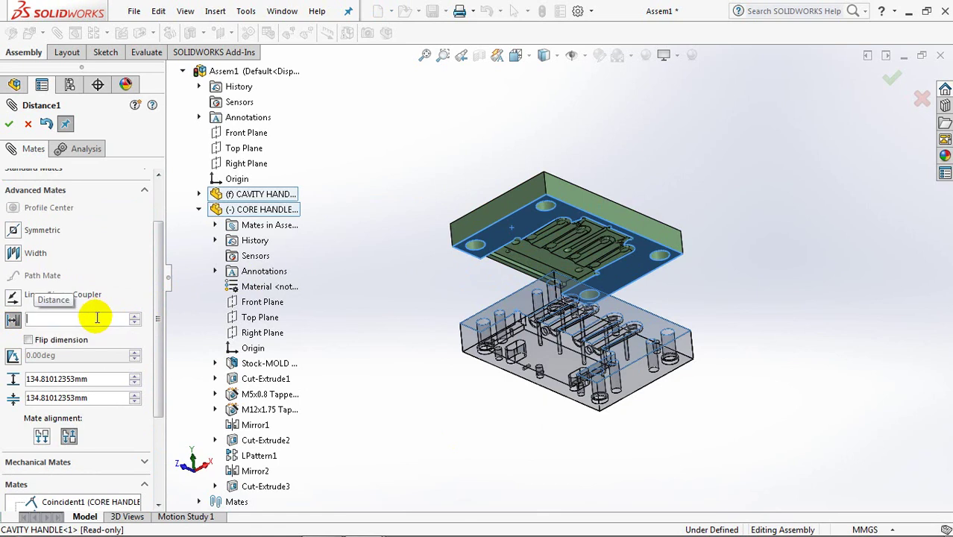
text(80)
key(Return)
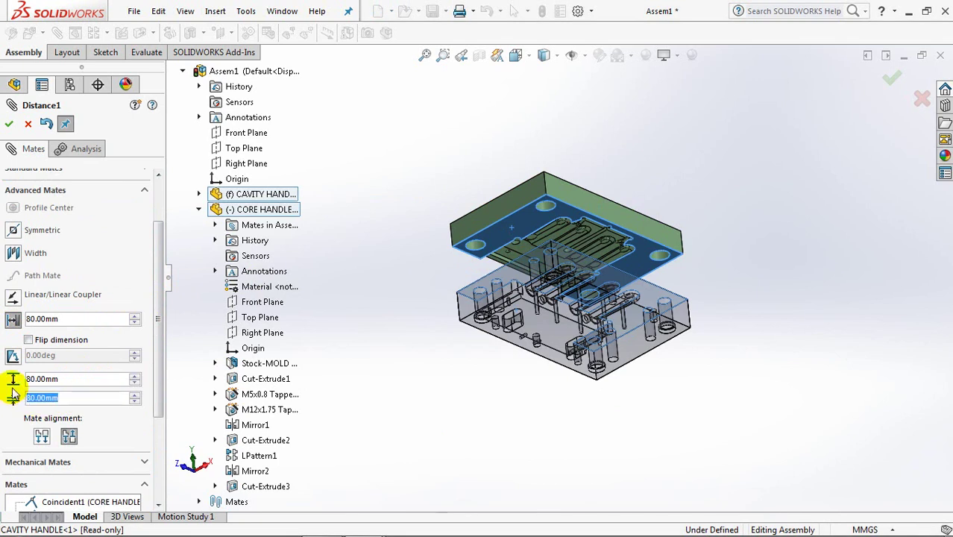
text(0)
key(Return)
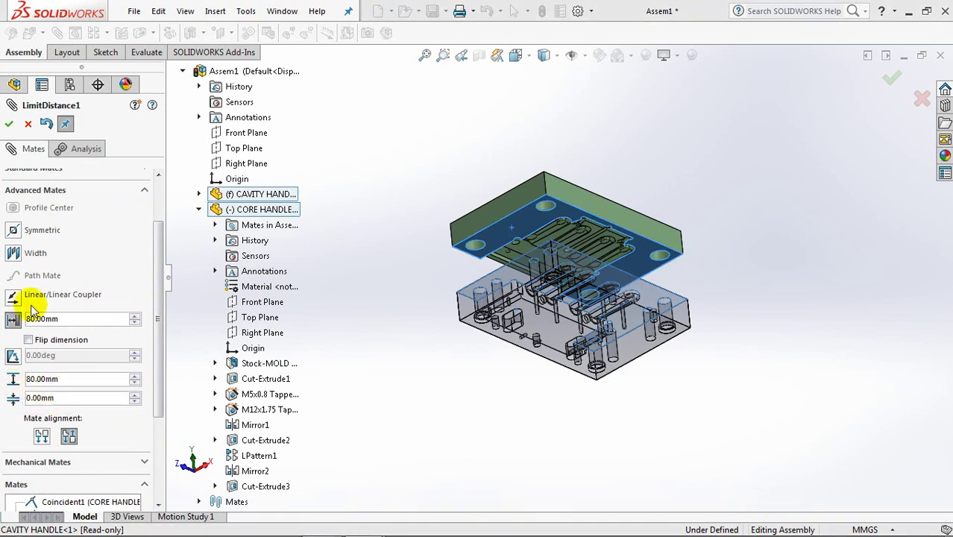
click(10, 125)
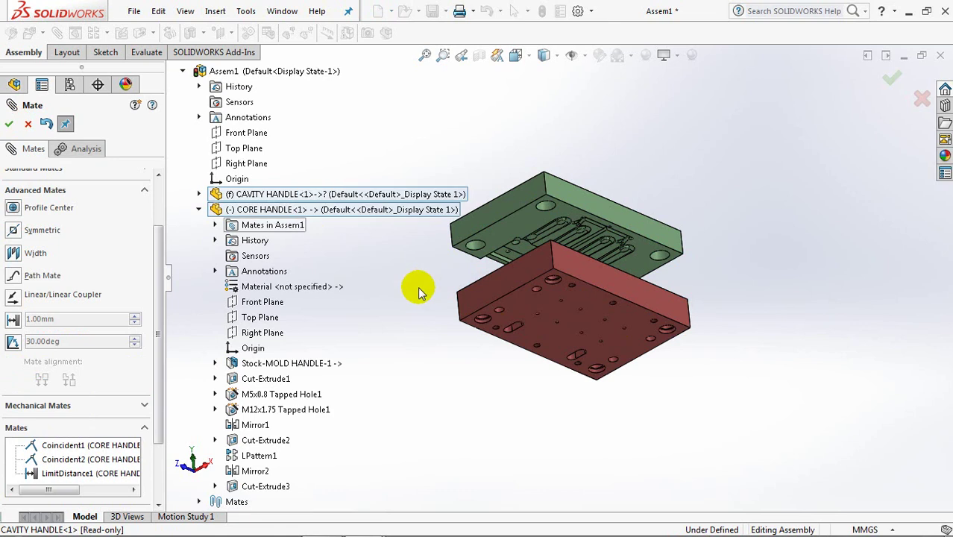
Drag the core to test its limited travel and close the Mate tool.
click(534, 282)
mouse_move(533, 287)
mouse_down()
mouse_move(550, 334)
mouse_move(540, 259)
mouse_up()
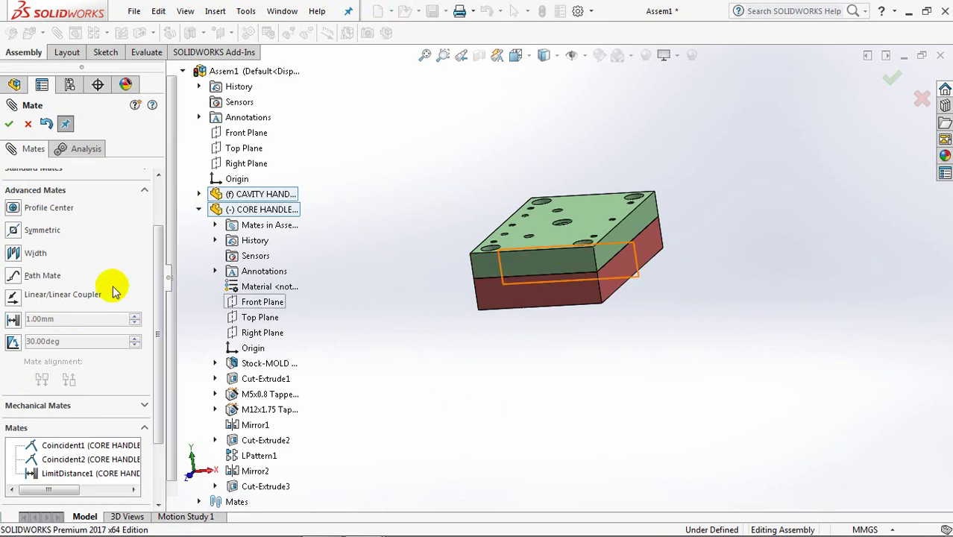
click(9, 124)
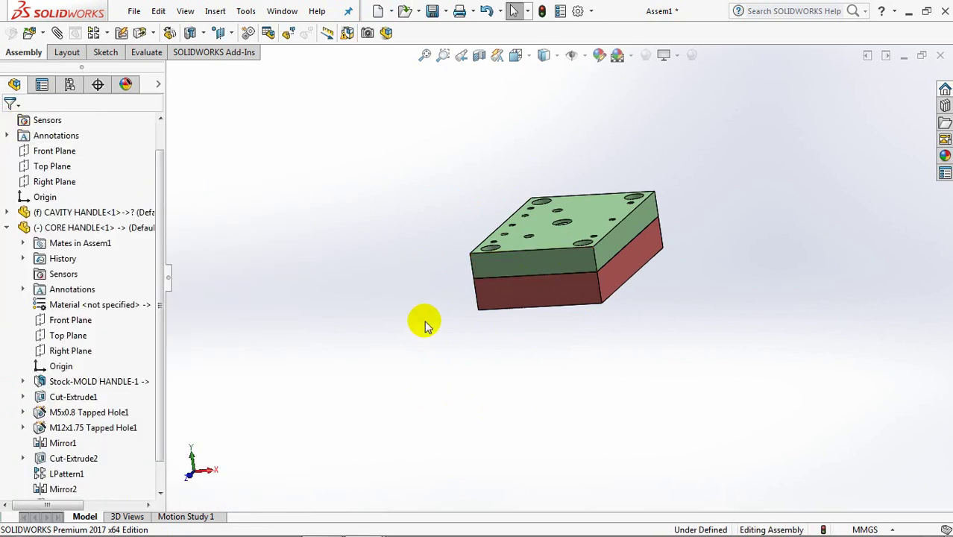
middle_drag(426, 327, 610, 305)
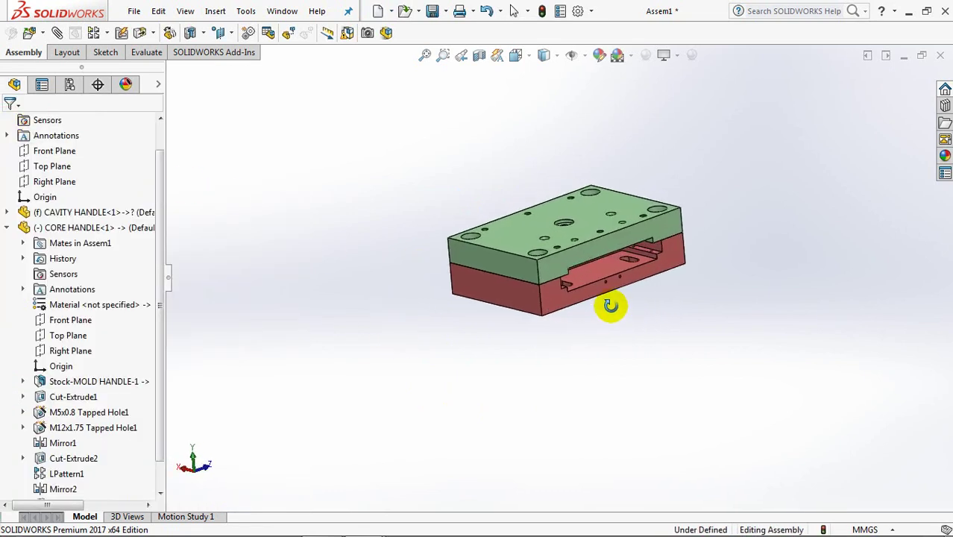
drag(549, 305, 561, 373)
Hide the green CAVITY HANDLE plate.
middle_drag(649, 409, 686, 408)
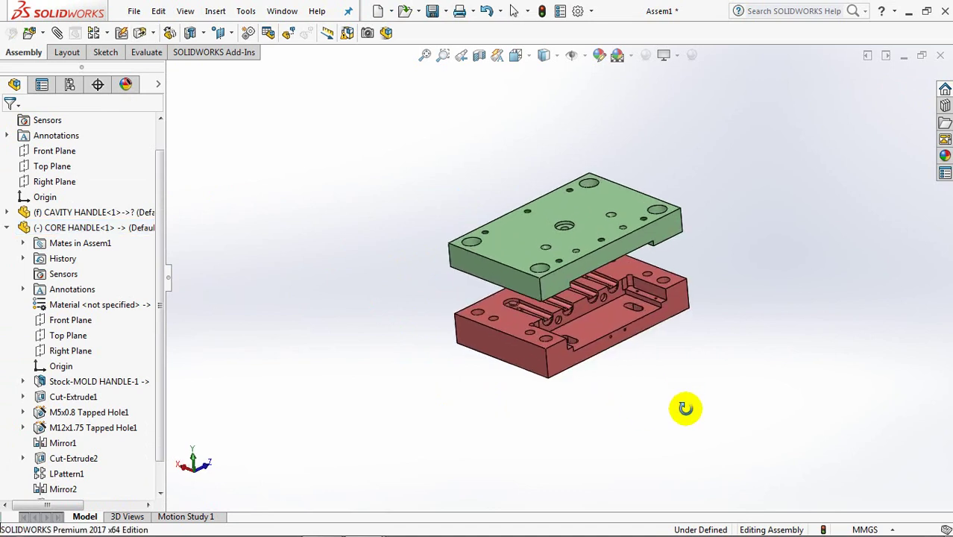
scroll(667, 345, down, 5)
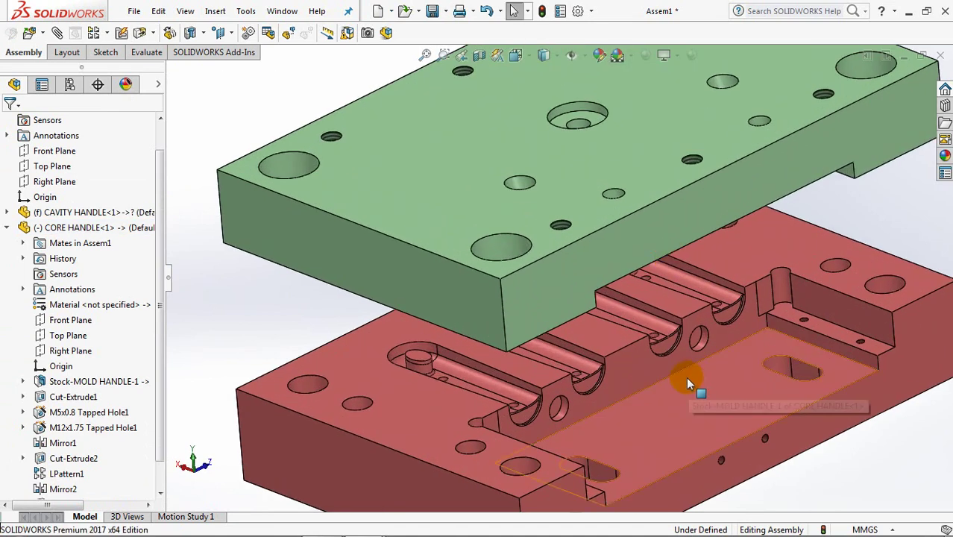
scroll(657, 373, down, 3)
scroll(650, 421, up, 2)
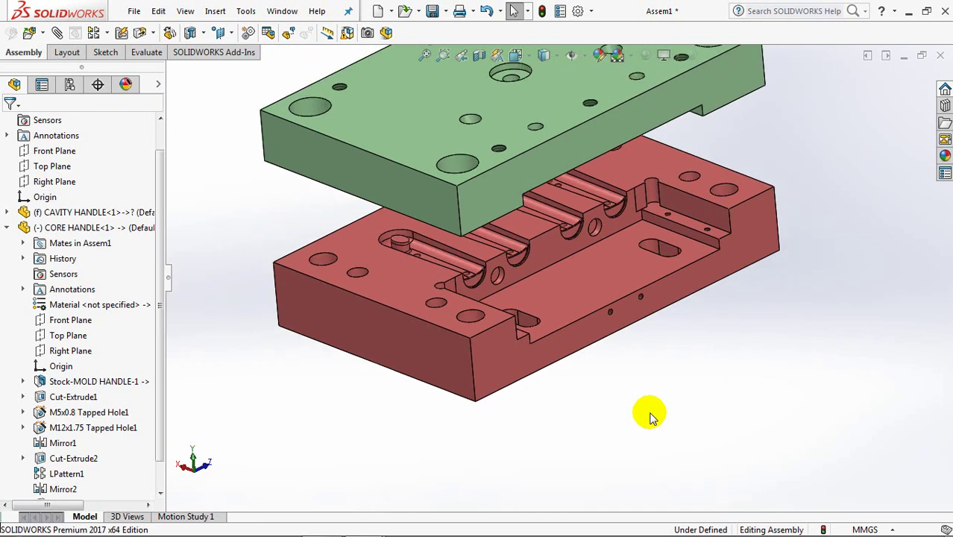
right_click(438, 210)
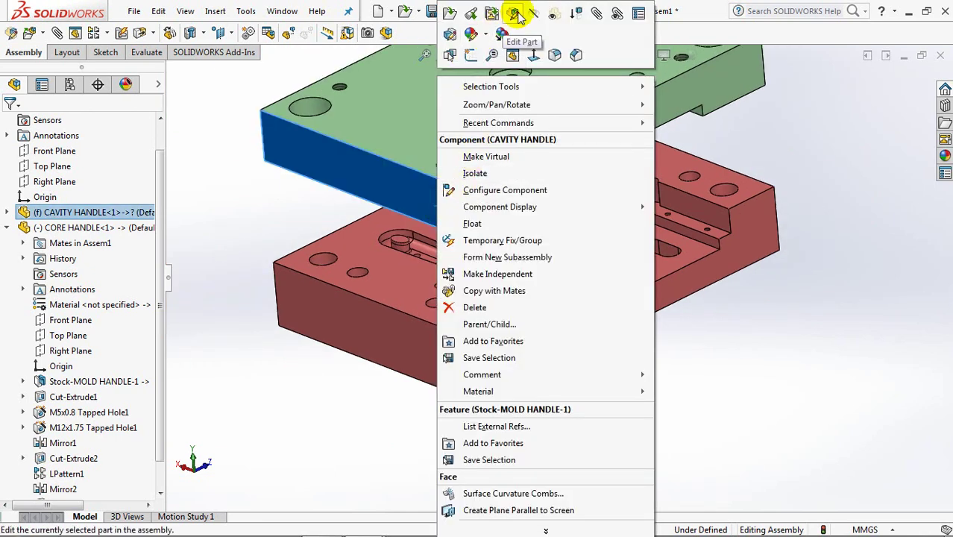
click(553, 14)
Insert the SLIDE HANDLE part and place it beside the red core.
click(42, 33)
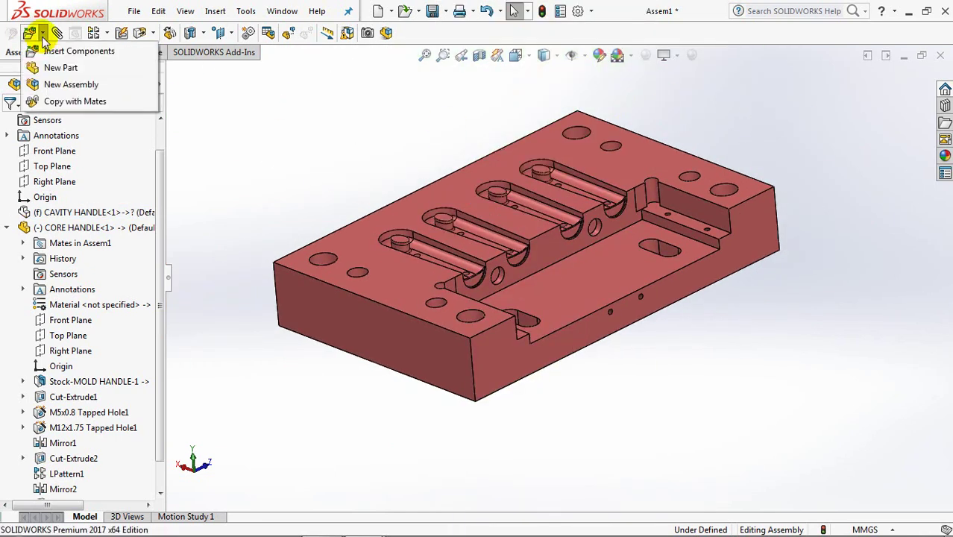
click(74, 58)
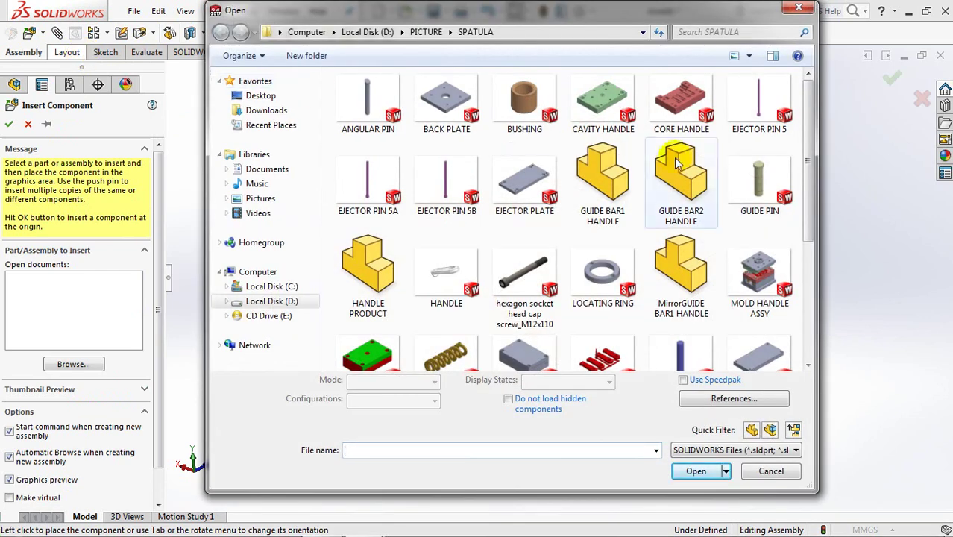
drag(807, 227, 819, 317)
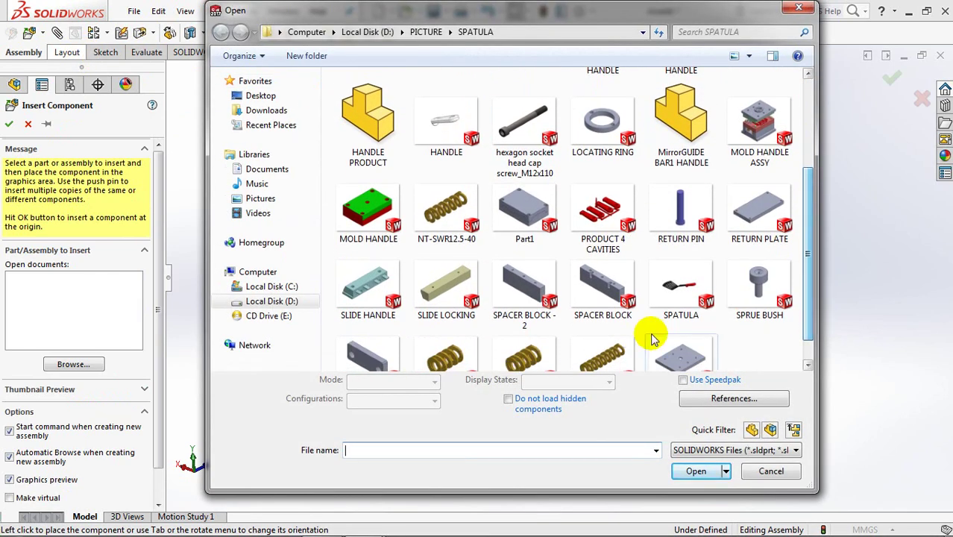
click(368, 287)
click(694, 466)
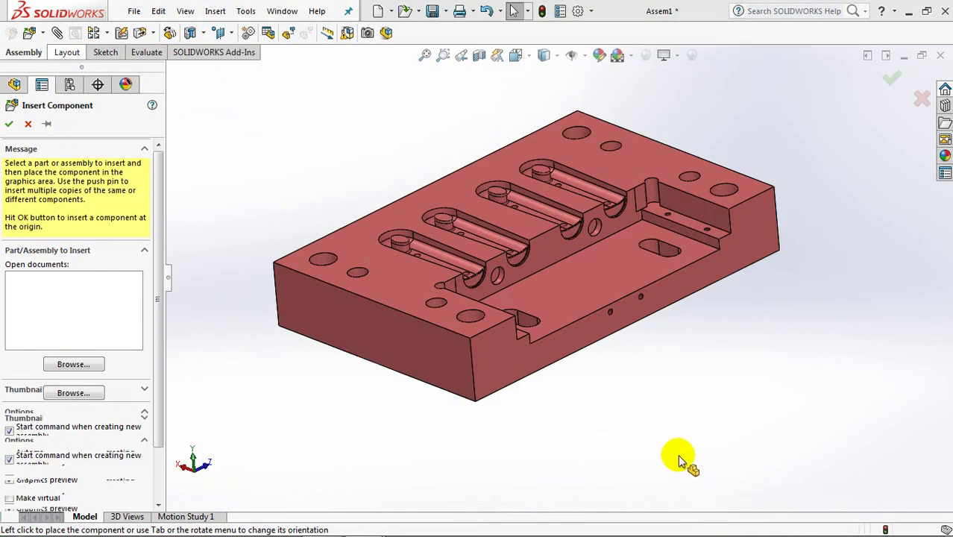
mouse_move(670, 334)
middle_down()
mouse_move(632, 344)
mouse_move(671, 330)
middle_up()
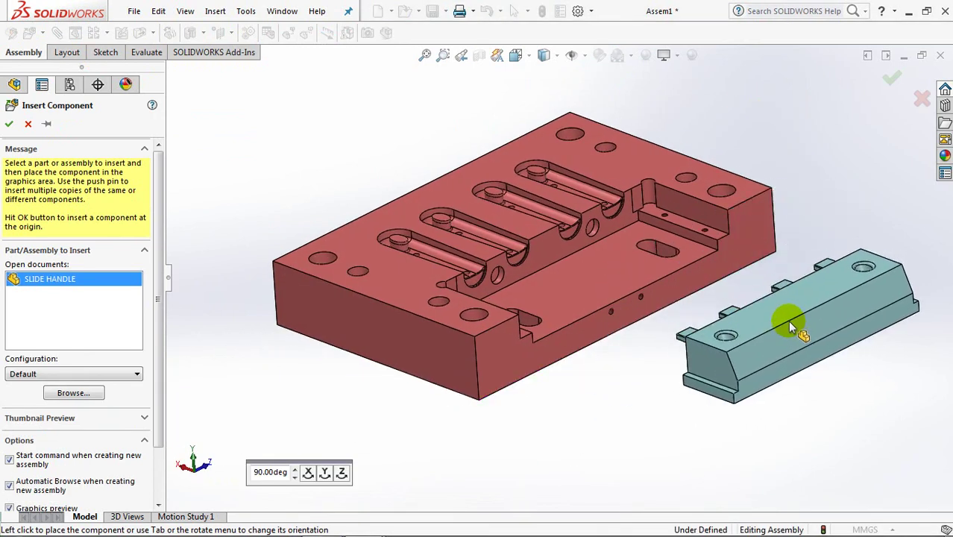
click(789, 322)
mouse_move(645, 418)
middle_down()
mouse_move(634, 270)
mouse_move(623, 445)
mouse_move(557, 341)
mouse_move(564, 329)
middle_up()
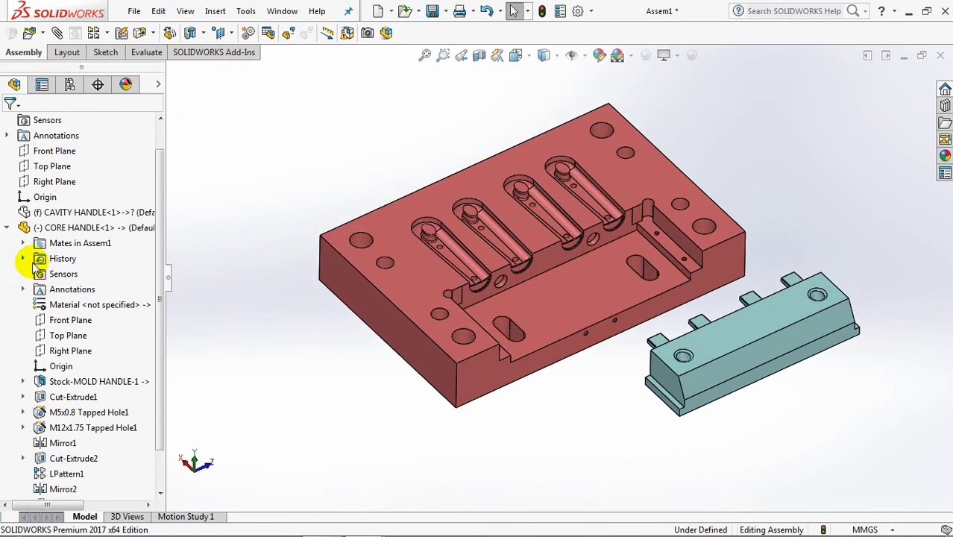
Mate the SLIDE HANDLE Front Plane coincident with the assembly Front Plane.
click(7, 230)
click(6, 273)
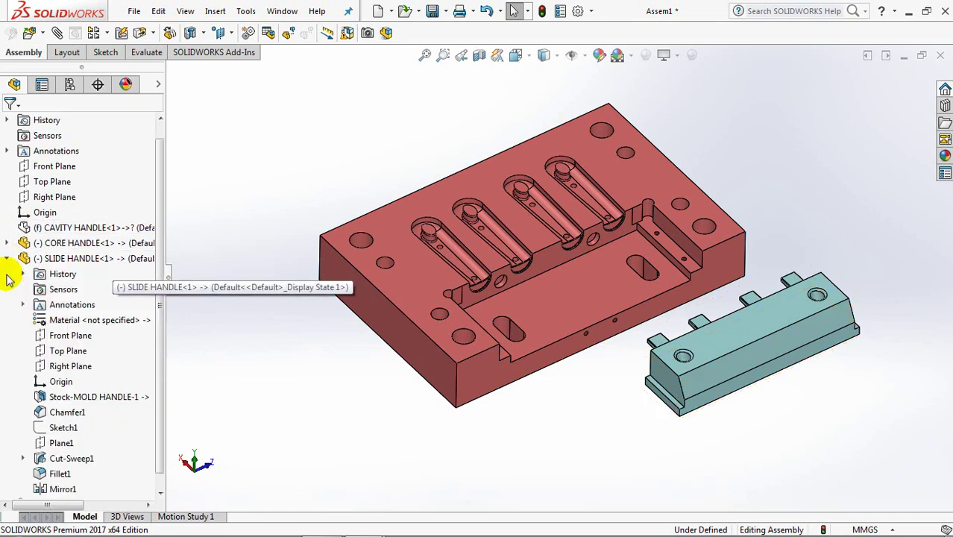
click(67, 336)
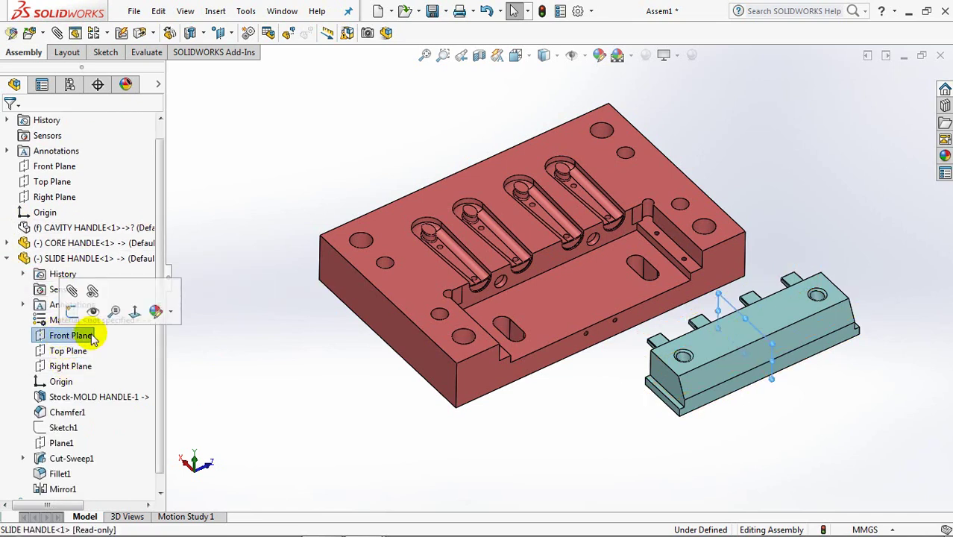
scroll(159, 219, up, 1)
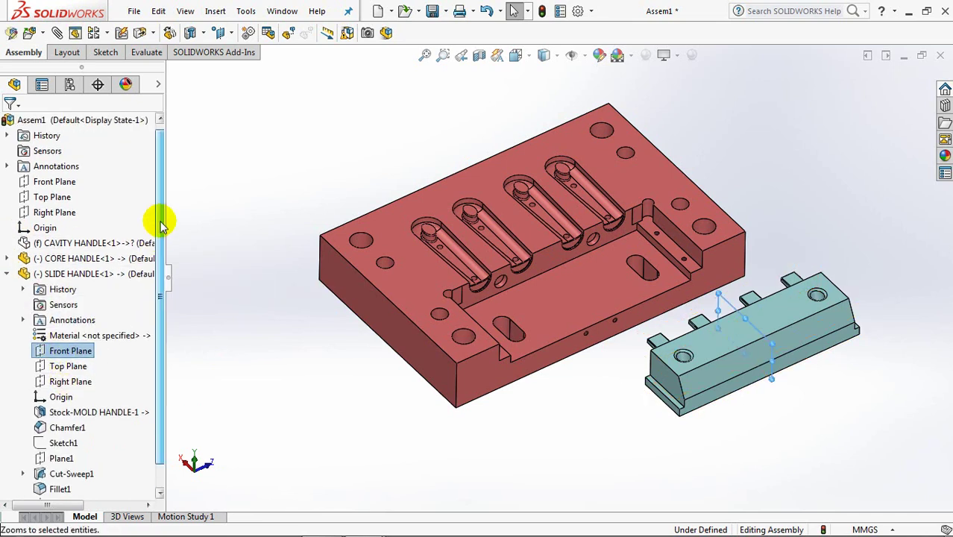
ctrl+click(49, 187)
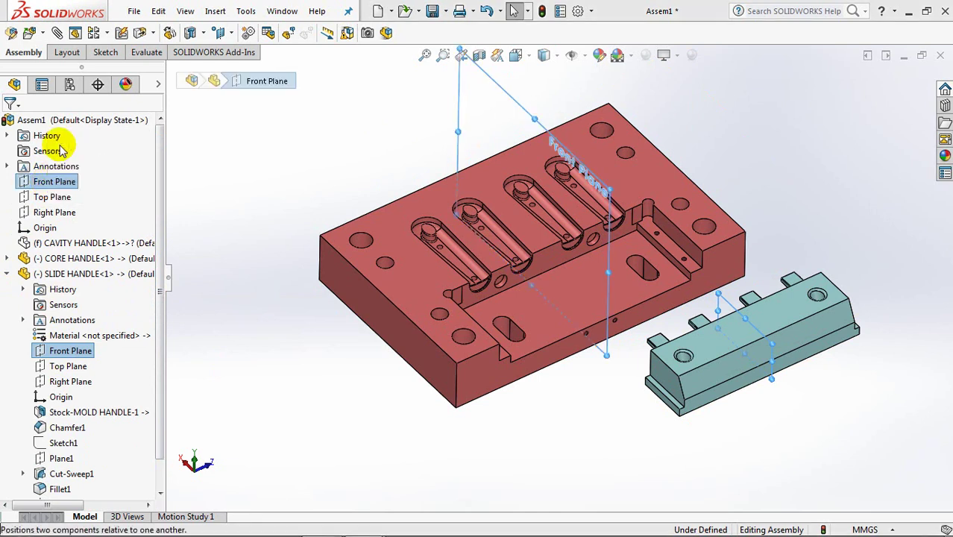
click(60, 146)
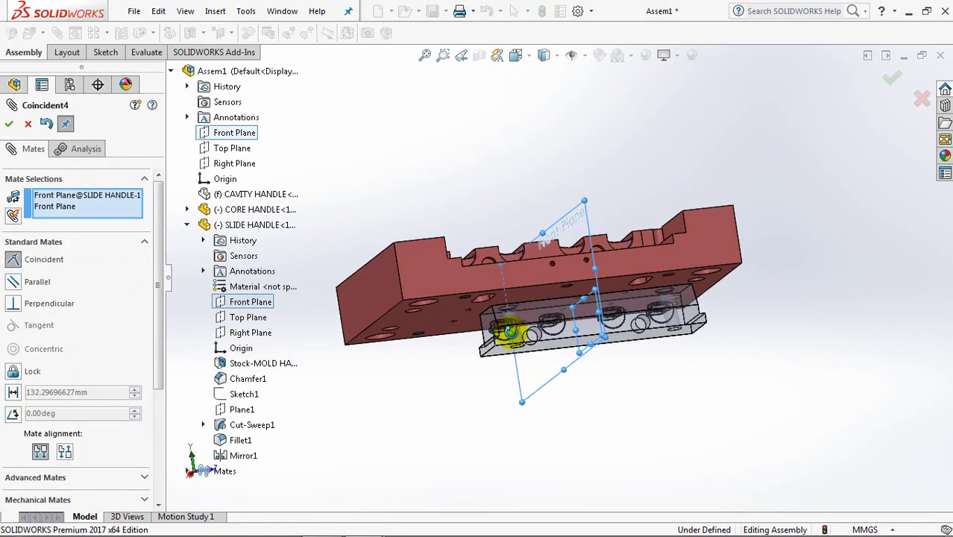
click(9, 124)
Mate the slide handle's bottom face coincident with the core pocket face.
mouse_move(600, 366)
middle_down()
mouse_move(564, 344)
mouse_move(549, 181)
mouse_move(564, 219)
mouse_move(577, 377)
mouse_move(547, 278)
middle_up()
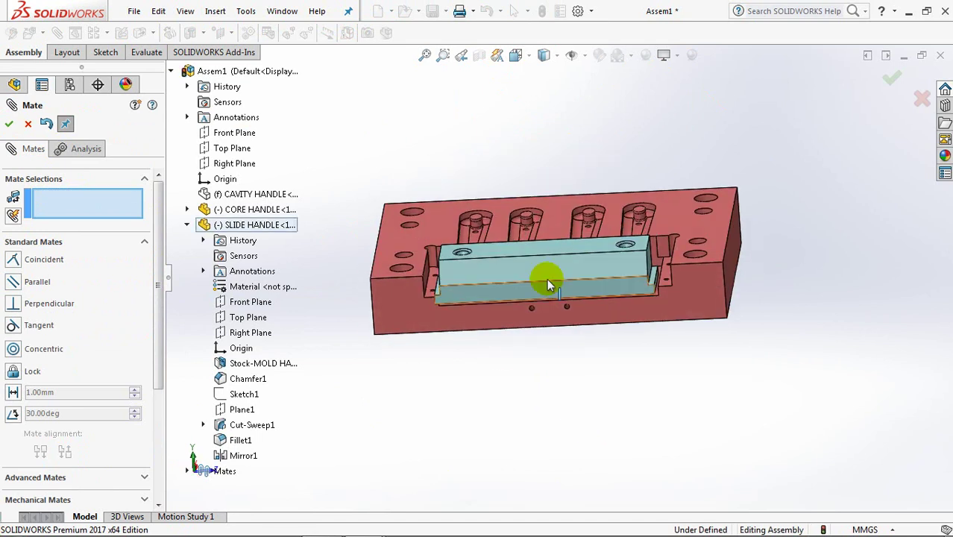
drag(710, 268, 621, 368)
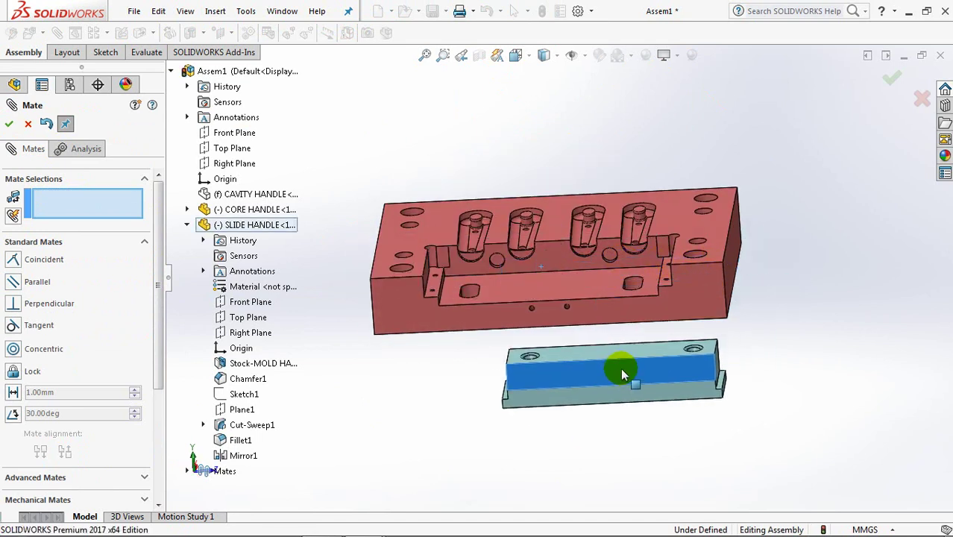
mouse_move(617, 458)
middle_down()
mouse_move(557, 420)
mouse_move(608, 429)
mouse_move(522, 411)
middle_up()
mouse_move(483, 357)
middle_down()
mouse_move(557, 366)
mouse_move(564, 387)
middle_up()
scroll(496, 270, down, 5)
mouse_move(496, 270)
middle_down()
mouse_move(541, 304)
mouse_move(560, 365)
mouse_move(579, 281)
middle_up()
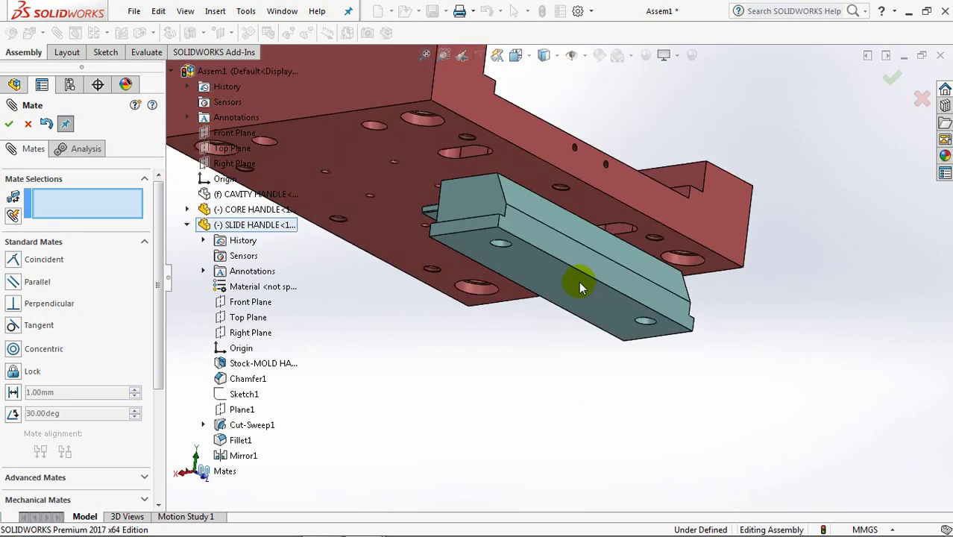
click(691, 329)
mouse_move(691, 329)
middle_down()
mouse_move(685, 484)
mouse_move(549, 231)
middle_up()
click(549, 231)
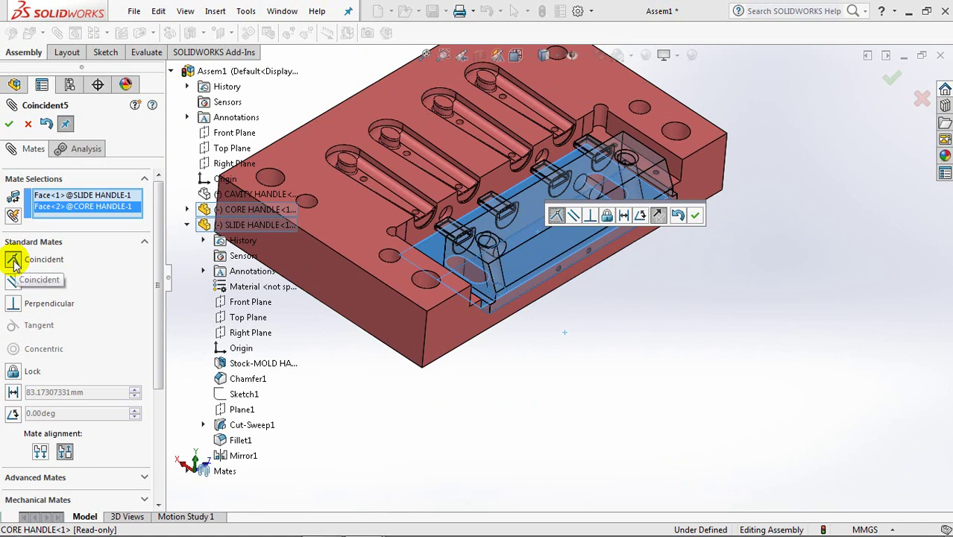
click(9, 125)
Test sliding the slide handle along its guide, then finish mating.
middle_drag(680, 322, 659, 312)
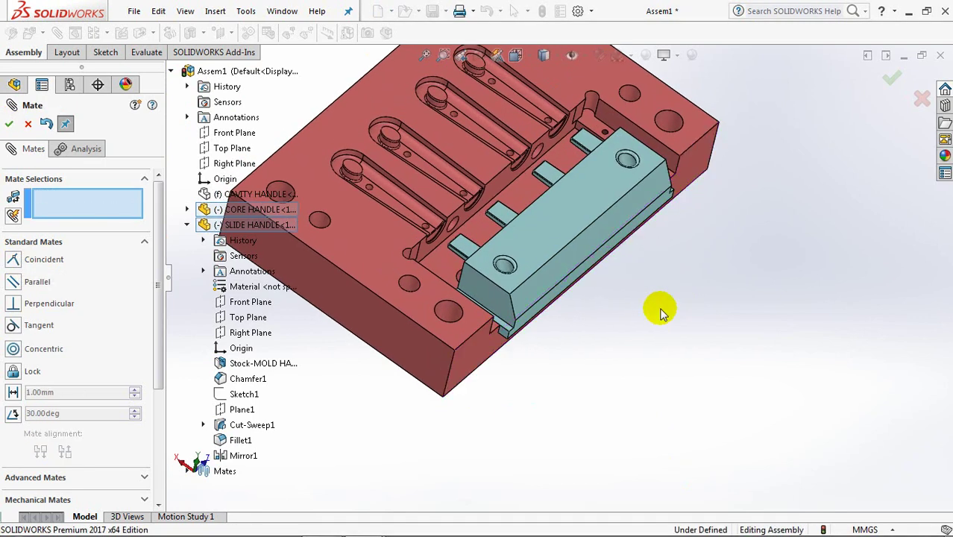
mouse_move(571, 251)
middle_down()
mouse_move(639, 277)
mouse_move(564, 239)
mouse_move(617, 266)
mouse_move(587, 315)
mouse_move(571, 224)
mouse_move(548, 250)
mouse_move(617, 287)
mouse_move(576, 291)
middle_up()
mouse_move(542, 261)
mouse_down()
mouse_move(530, 251)
mouse_move(597, 291)
mouse_up()
mouse_move(647, 335)
middle_down()
mouse_move(647, 324)
mouse_move(665, 335)
middle_up()
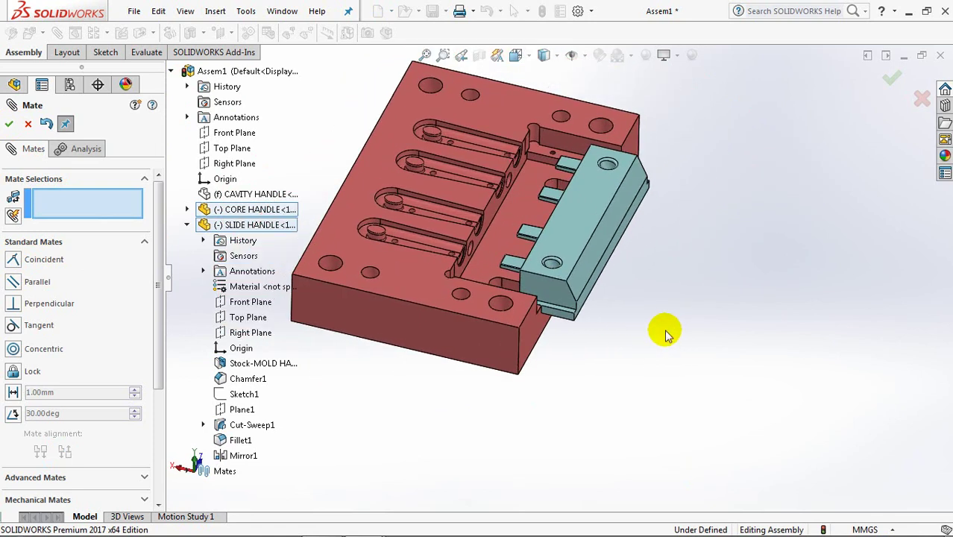
drag(571, 247, 532, 224)
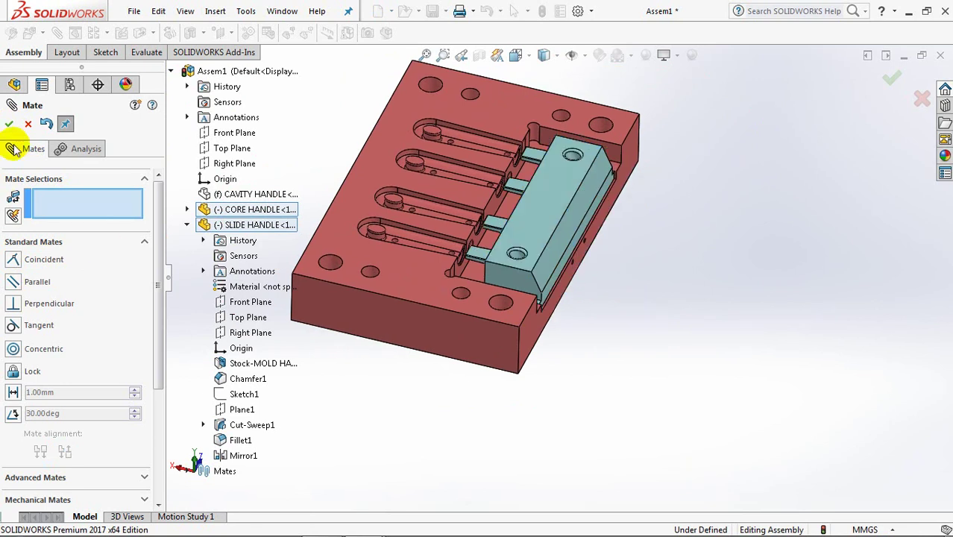
click(9, 124)
mouse_move(648, 387)
middle_down()
mouse_move(642, 355)
mouse_move(643, 364)
middle_up()
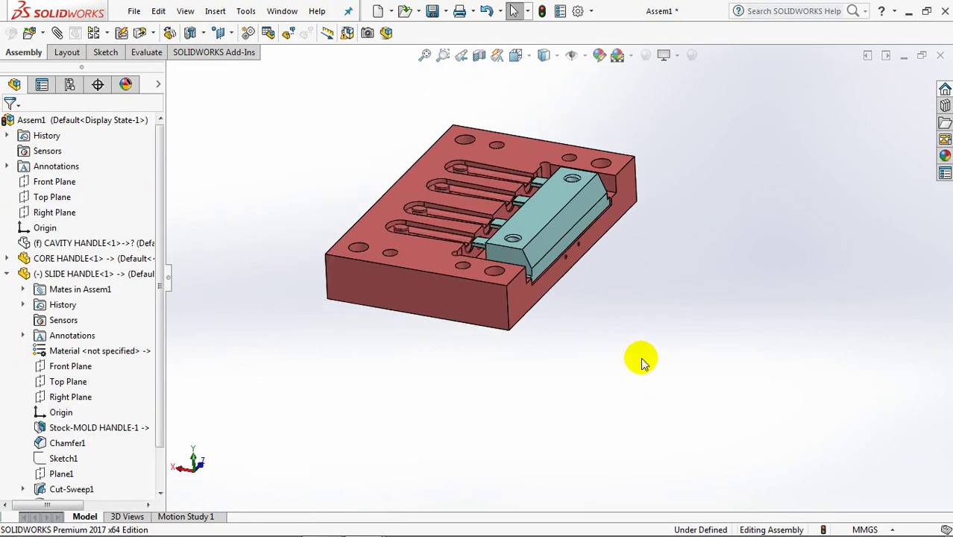
mouse_move(659, 306)
ctrl+middle_down()
mouse_move(666, 398)
mouse_move(702, 379)
mouse_move(611, 388)
ctrl+middle_up()
scroll(635, 297, down, 5)
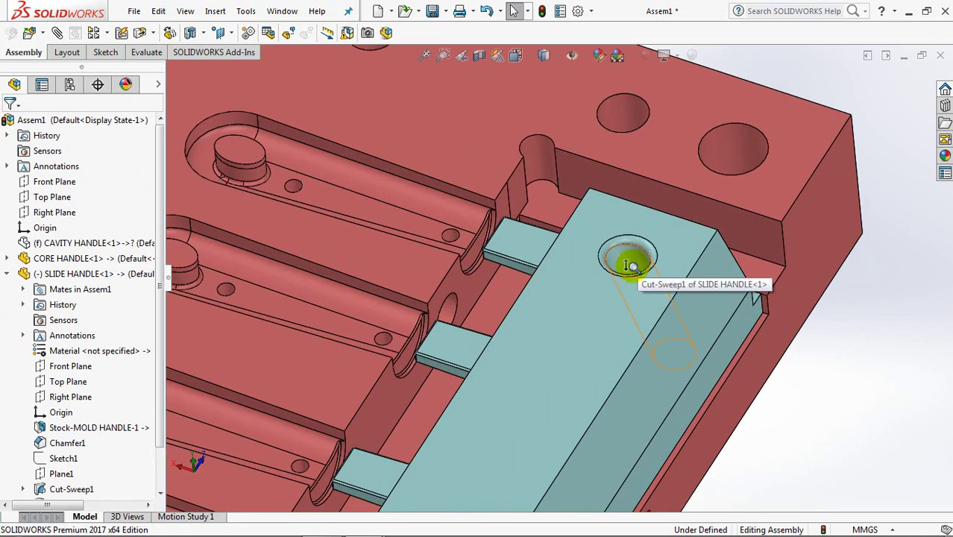
scroll(629, 265, up, 5)
scroll(536, 334, down, 2)
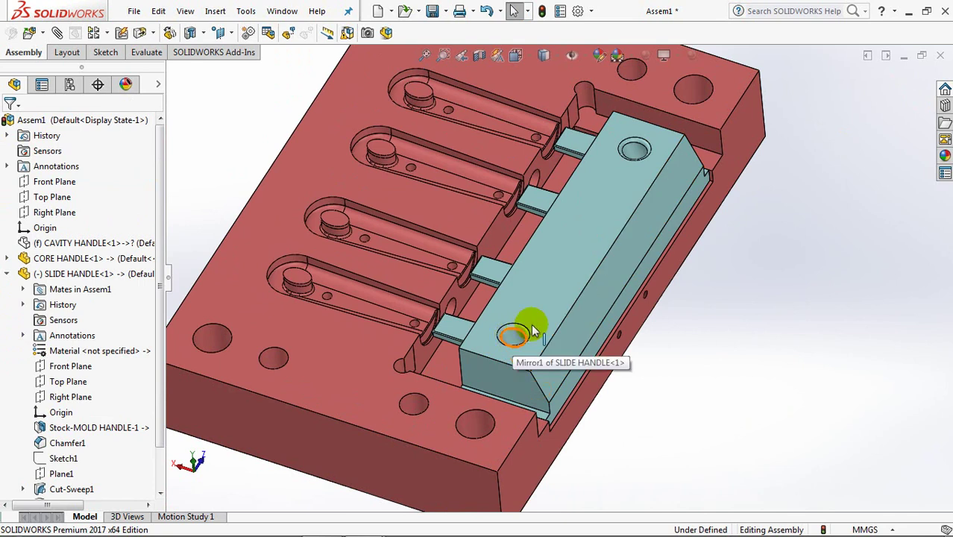
scroll(762, 320, up, 2)
scroll(756, 312, up, 1)
scroll(760, 328, up, 1)
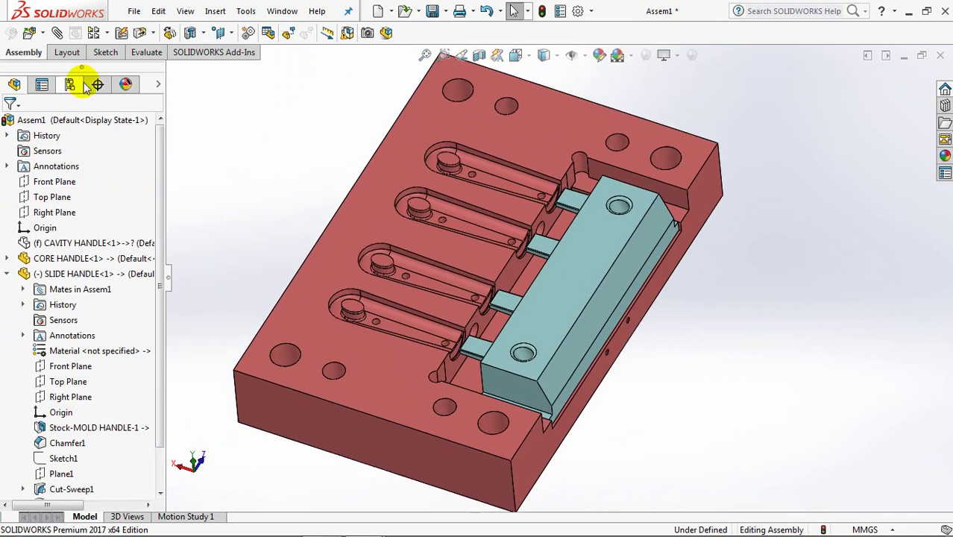
Insert the ANGULAR PIN part and place it beside the mold.
click(45, 41)
click(101, 52)
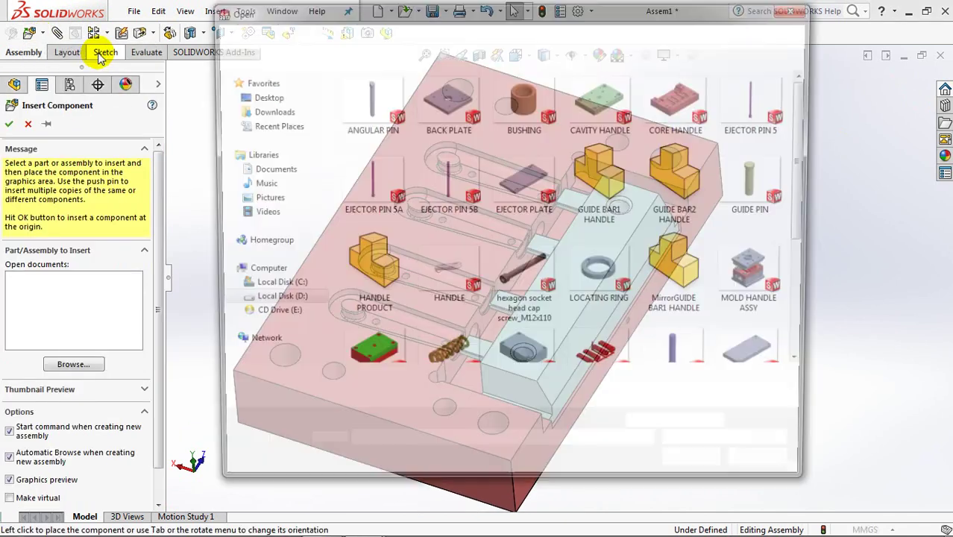
click(361, 105)
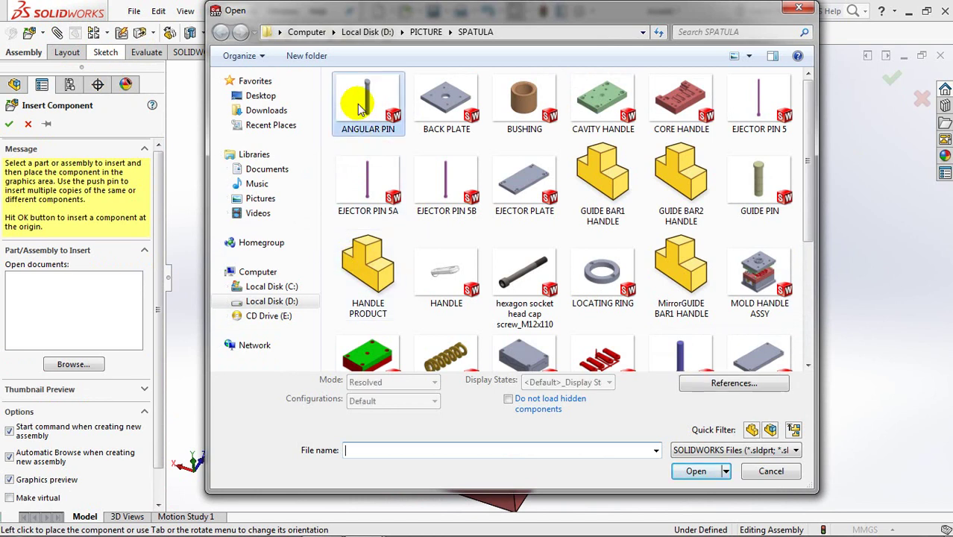
click(697, 465)
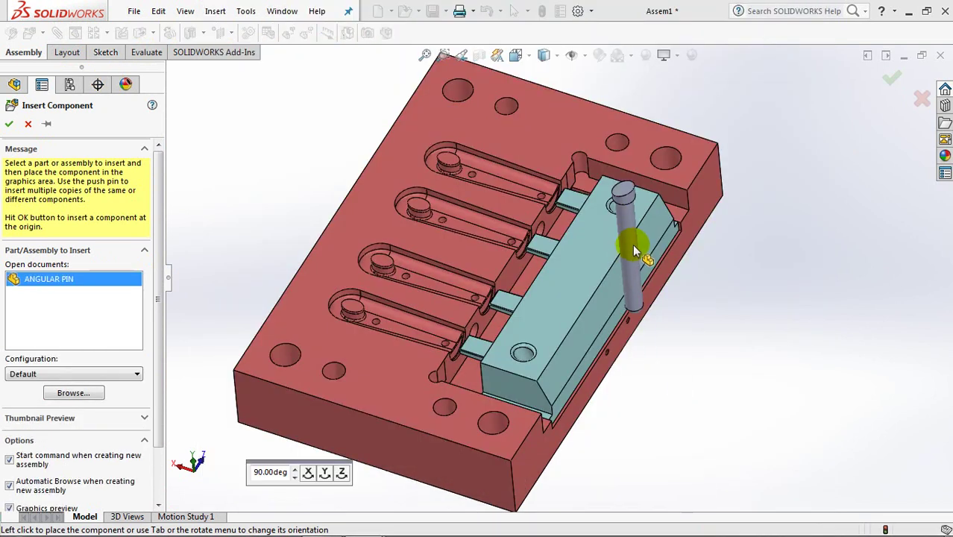
middle_drag(731, 243, 722, 243)
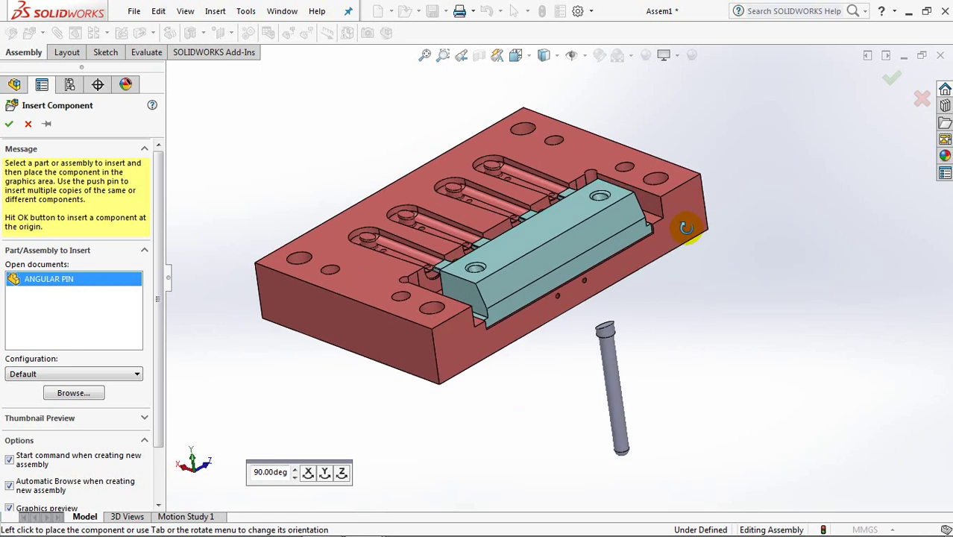
click(720, 236)
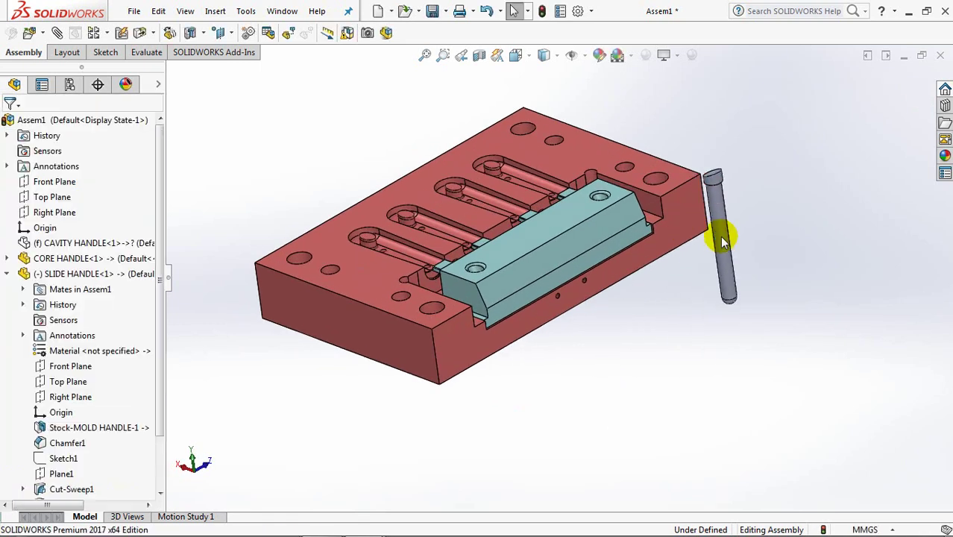
mouse_move(639, 221)
middle_down()
mouse_move(685, 316)
mouse_move(426, 228)
middle_up()
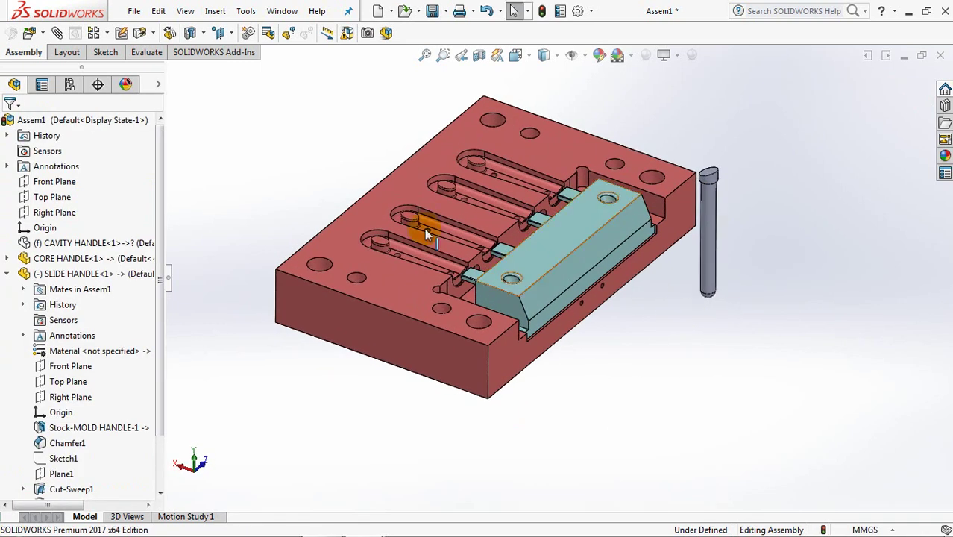
Mate the angular pin concentric with the slide handle's angled hole.
click(58, 35)
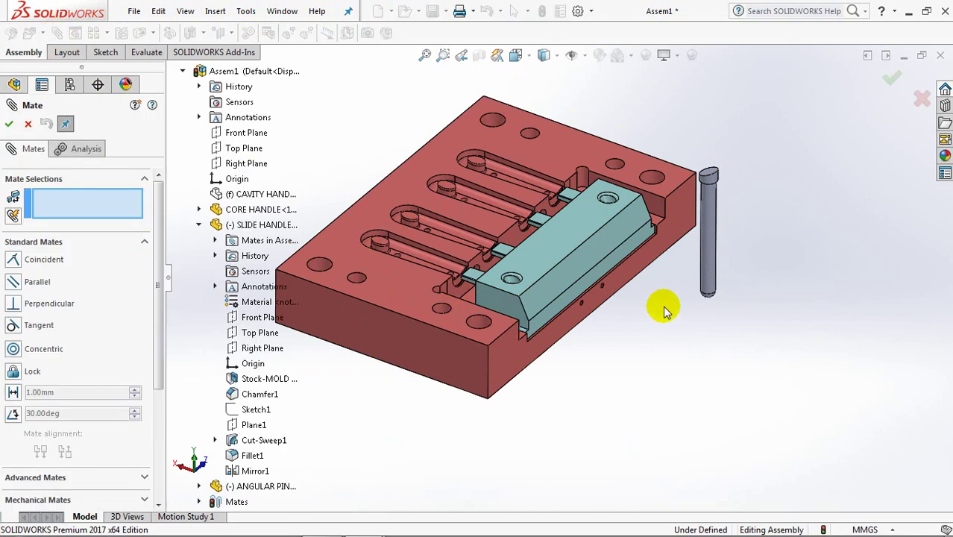
click(714, 249)
scroll(671, 246, down, 2)
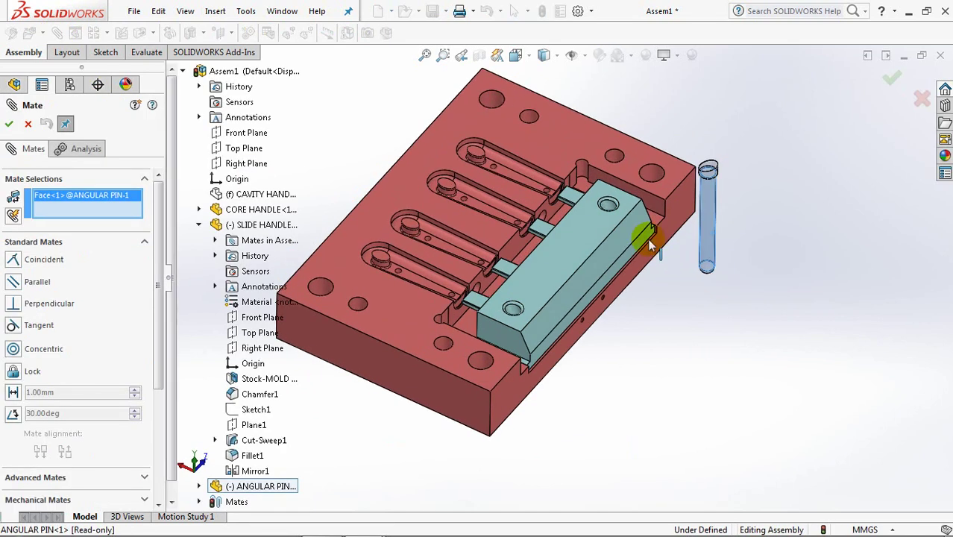
scroll(640, 195, down, 3)
click(630, 175)
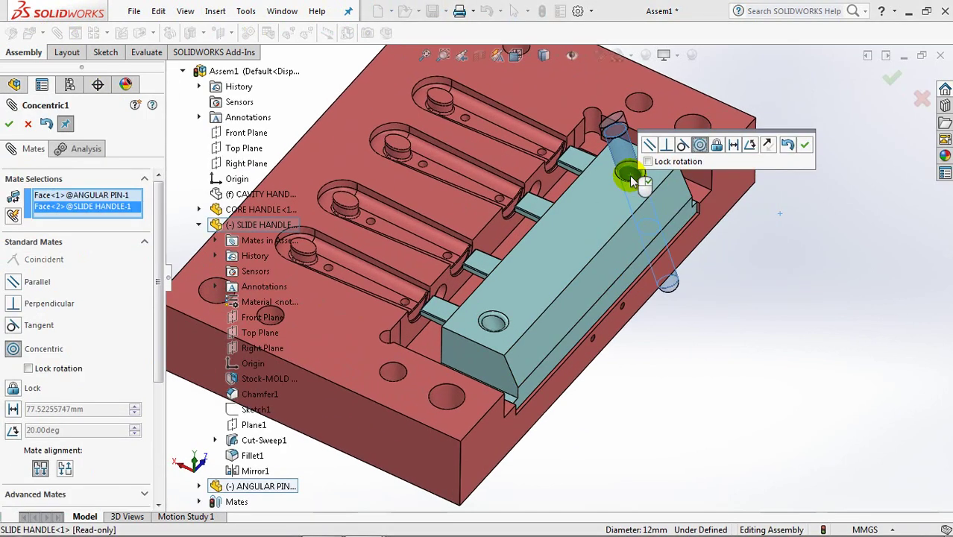
click(806, 146)
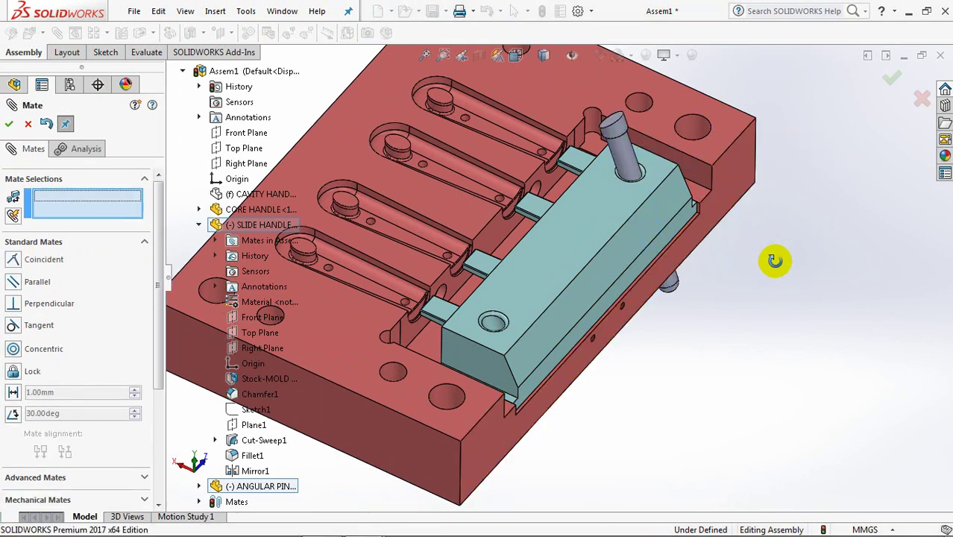
scroll(774, 246, up, 2)
scroll(789, 215, up, 1)
scroll(812, 270, up, 2)
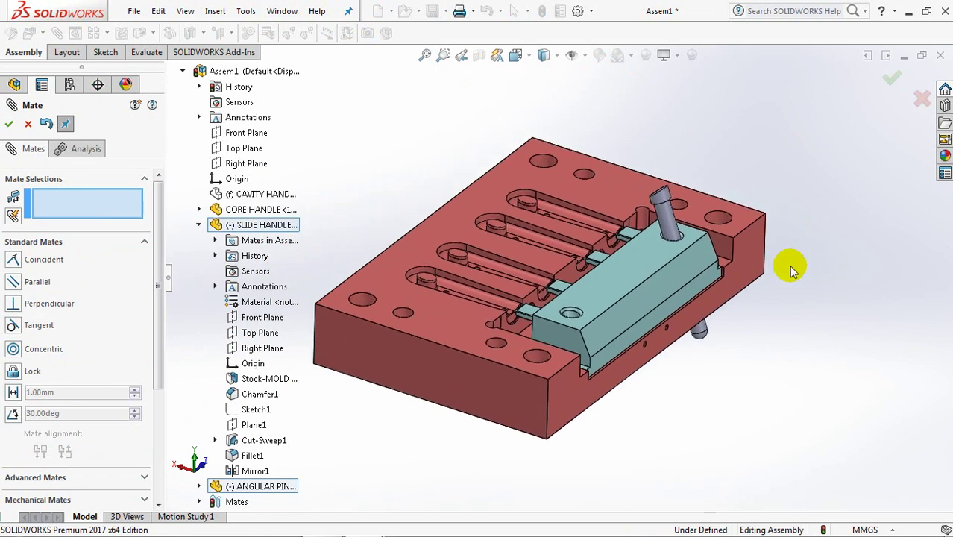
Drag the pin and slide to test their motion, then finish mating.
mouse_move(674, 234)
mouse_down()
mouse_move(656, 160)
mouse_move(708, 165)
mouse_up()
middle_drag(679, 309, 709, 324)
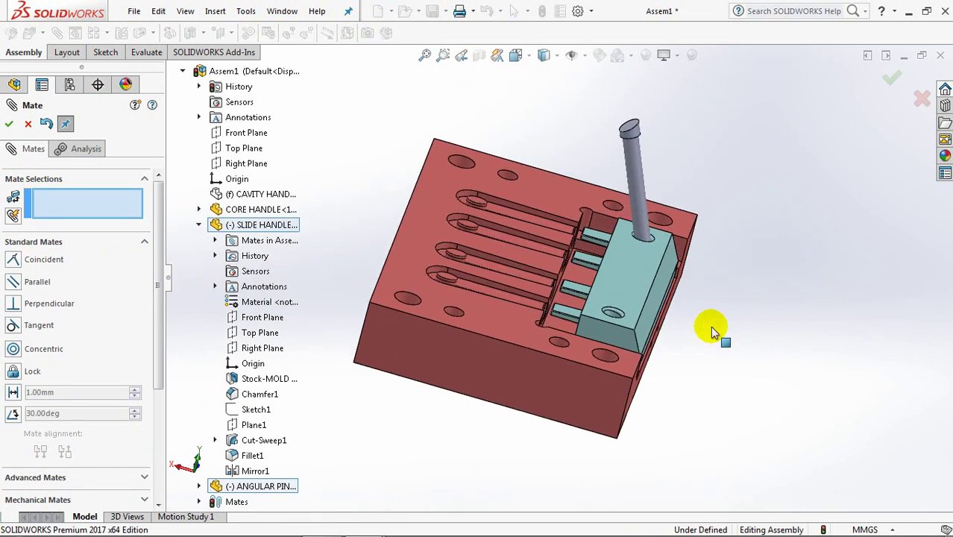
drag(636, 277, 617, 272)
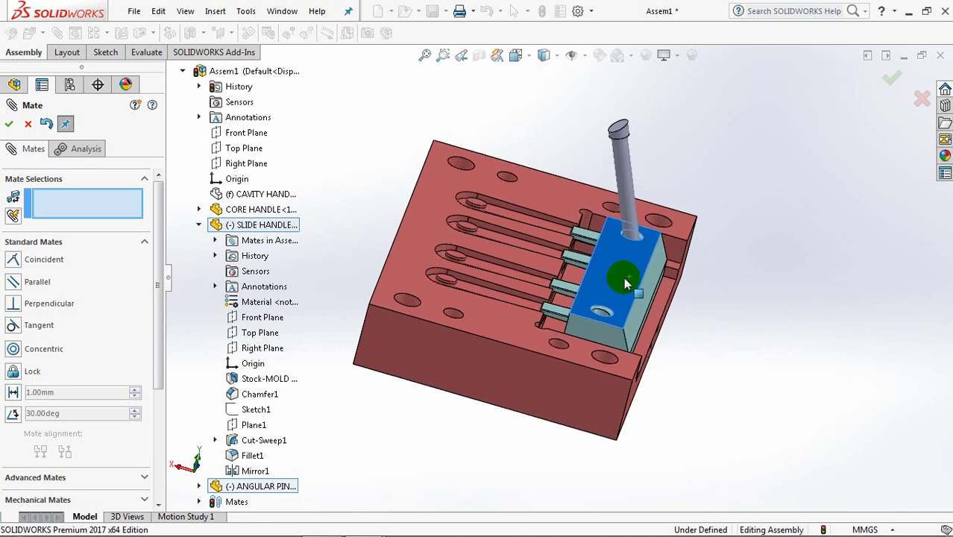
mouse_move(638, 187)
mouse_down()
mouse_move(674, 290)
mouse_move(638, 210)
mouse_up()
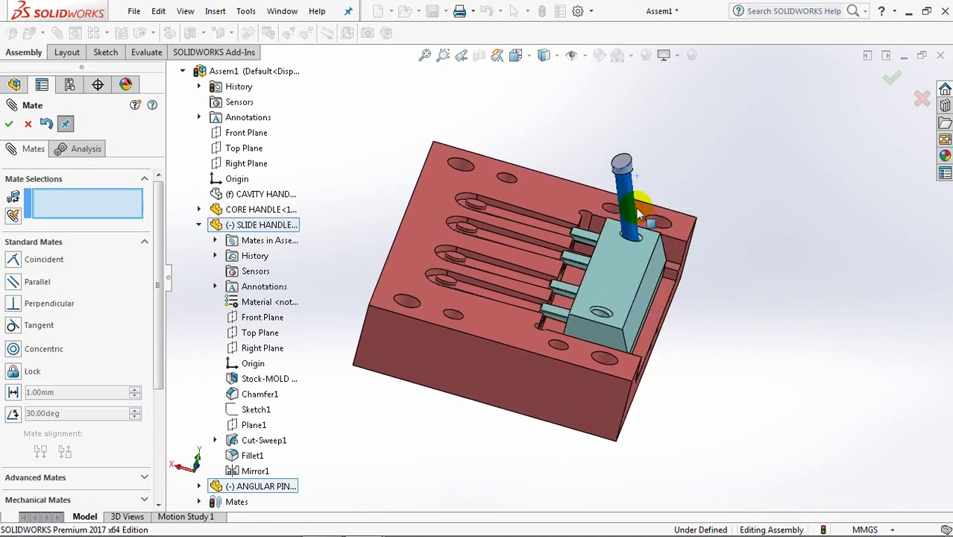
mouse_move(776, 331)
middle_down()
mouse_move(719, 299)
mouse_move(748, 194)
middle_up()
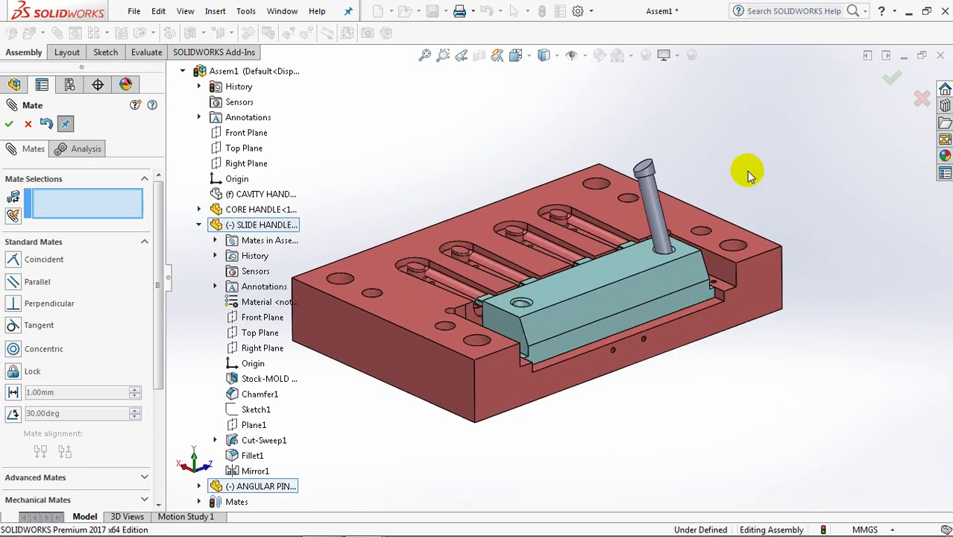
click(9, 127)
middle_drag(461, 175, 463, 187)
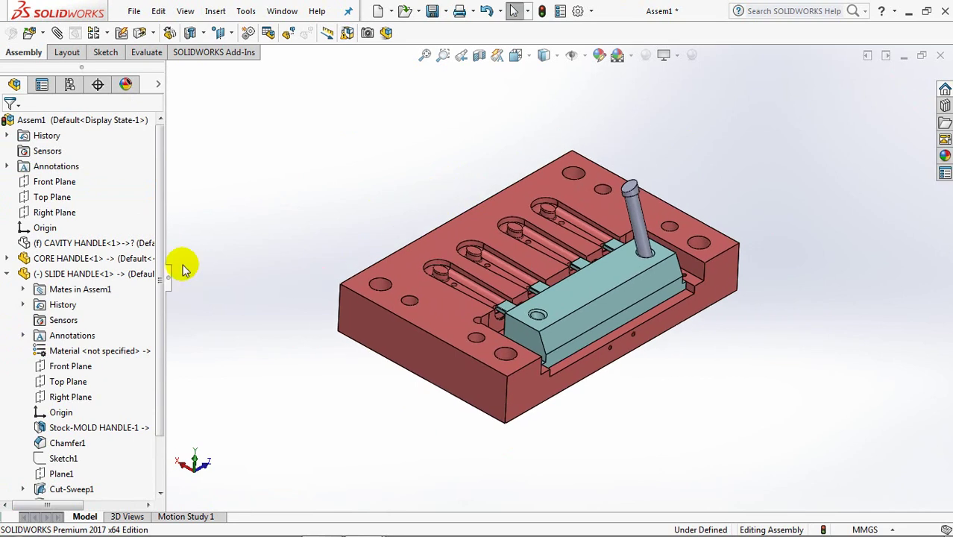
Show the hidden green CAVITY HANDLE plate again and orbit the mold to inspect it.
click(27, 244)
click(105, 209)
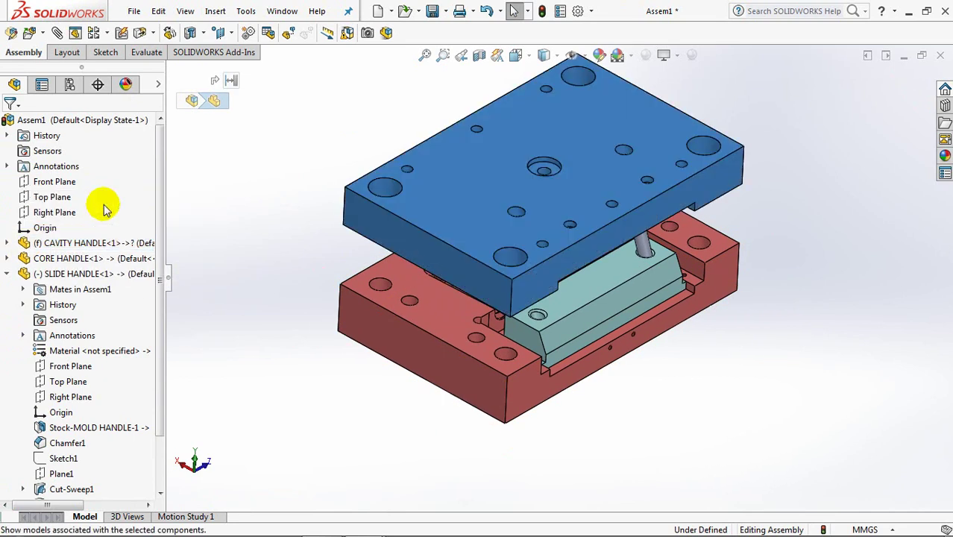
click(336, 377)
mouse_move(336, 377)
middle_down()
mouse_move(340, 320)
mouse_move(344, 353)
middle_up()
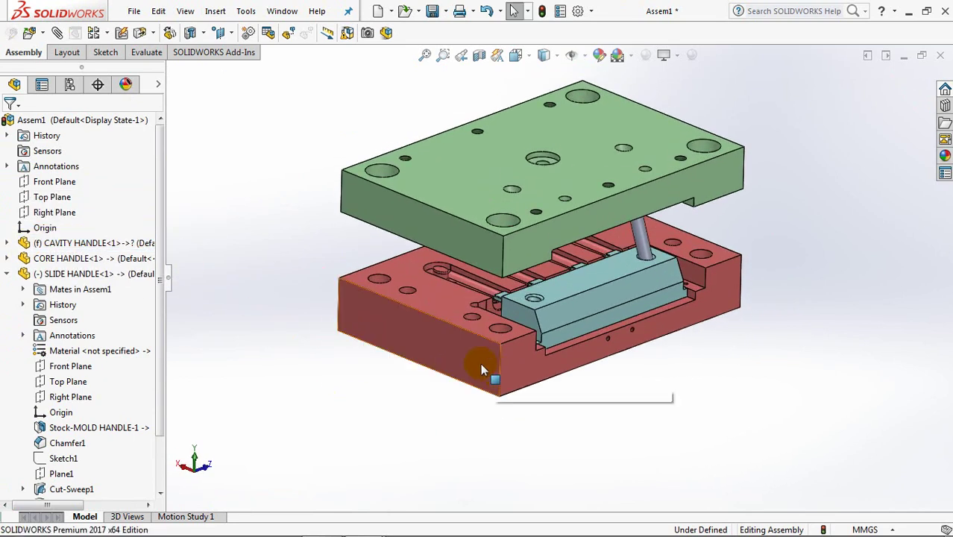
click(489, 373)
click(738, 417)
middle_drag(739, 417, 750, 347)
Pull the angular pin down through the slide to check it, then start a new mate.
shift+middle_drag(644, 244, 648, 195)
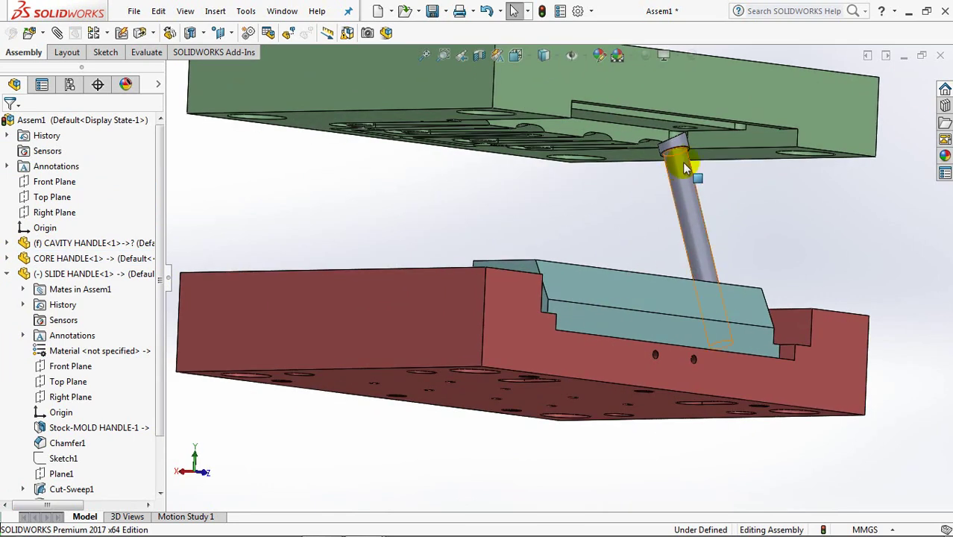
drag(687, 191, 702, 277)
mouse_move(755, 234)
middle_down()
mouse_move(734, 298)
mouse_move(698, 226)
mouse_move(700, 263)
middle_up()
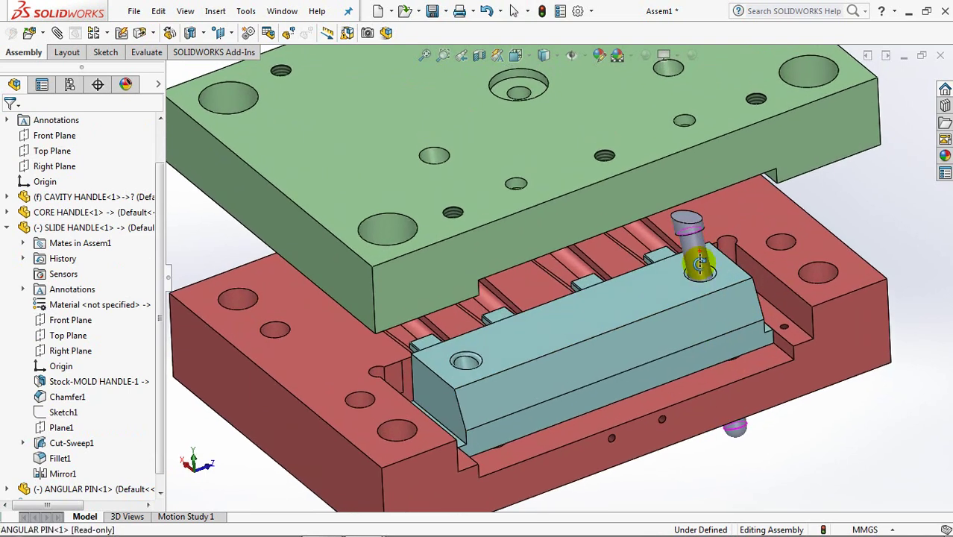
scroll(709, 254, up, 2)
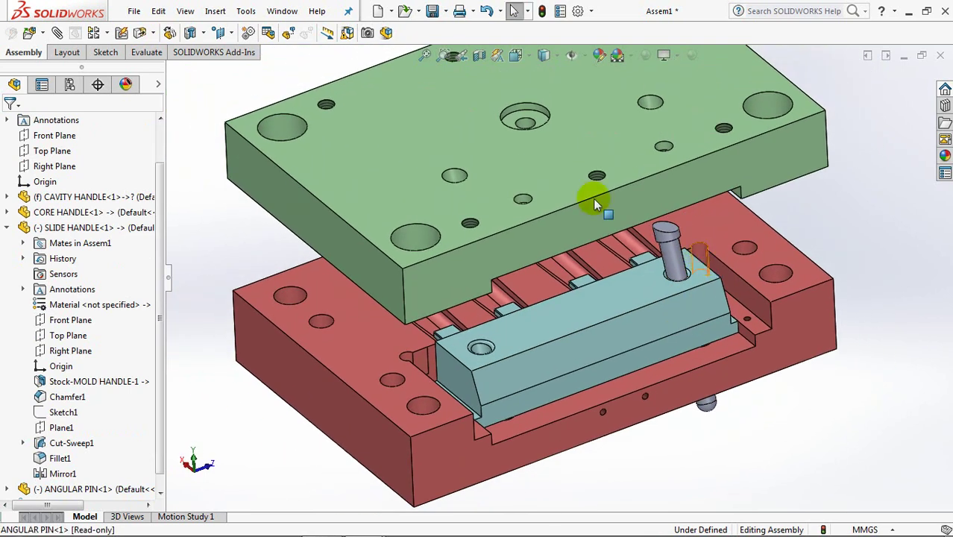
click(57, 35)
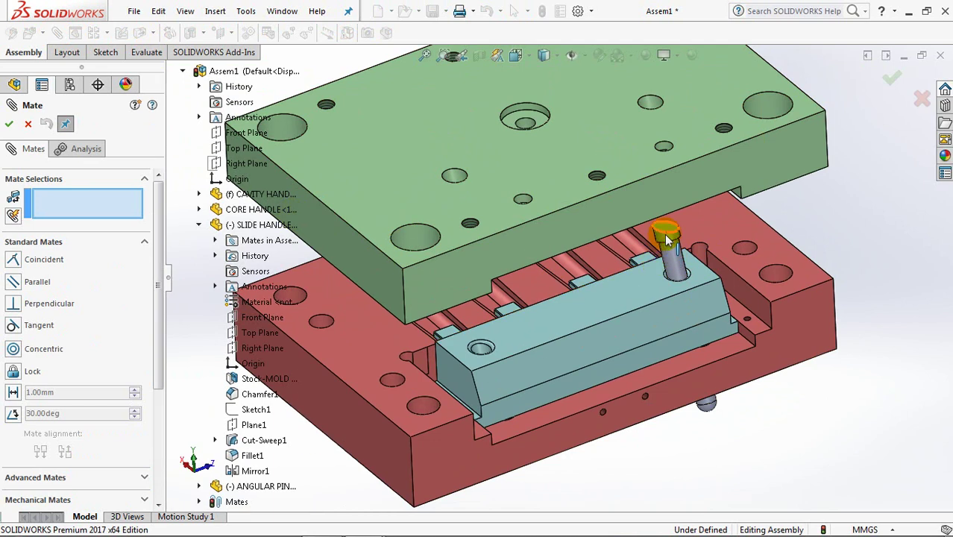
scroll(679, 213, down, 5)
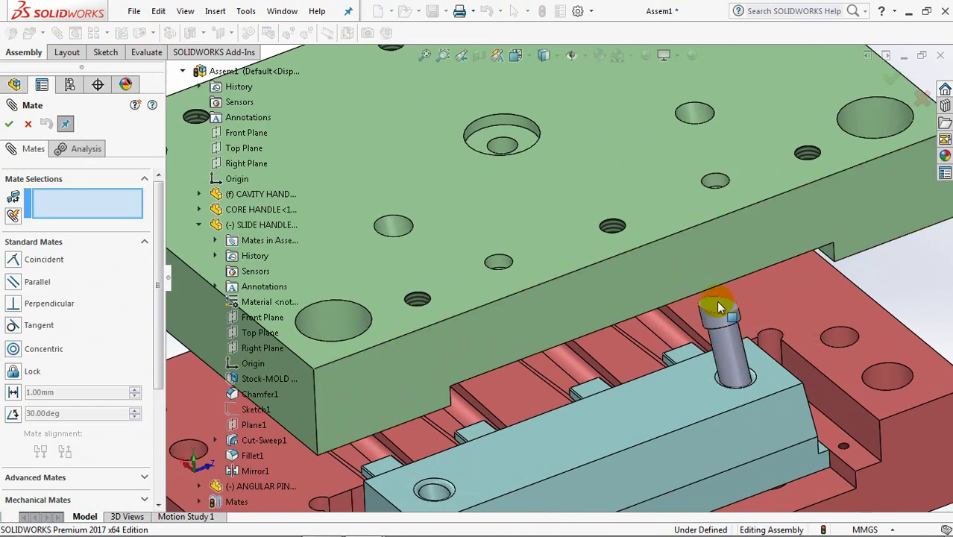
Mate the angular pin's top face coincident with the cavity plate top and concentric with its hole.
click(720, 312)
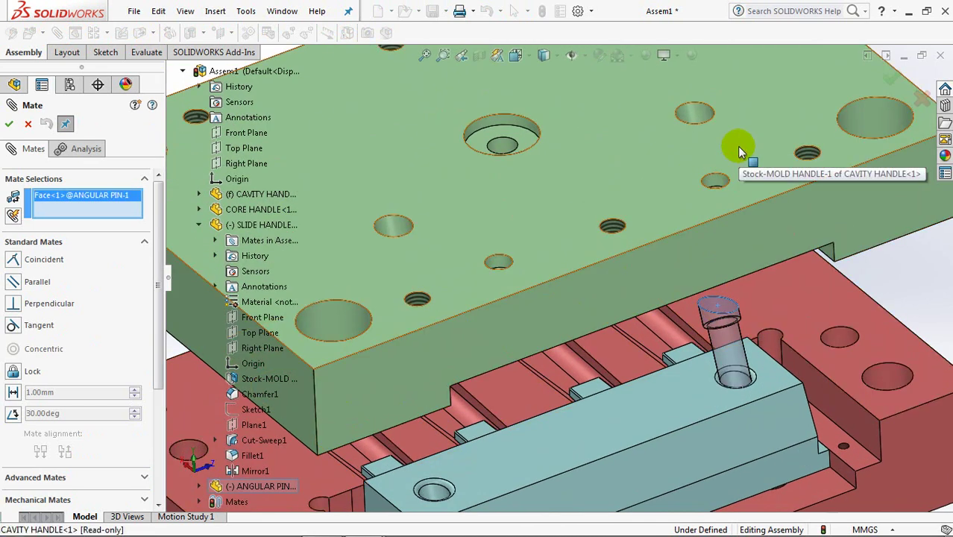
click(739, 150)
click(896, 133)
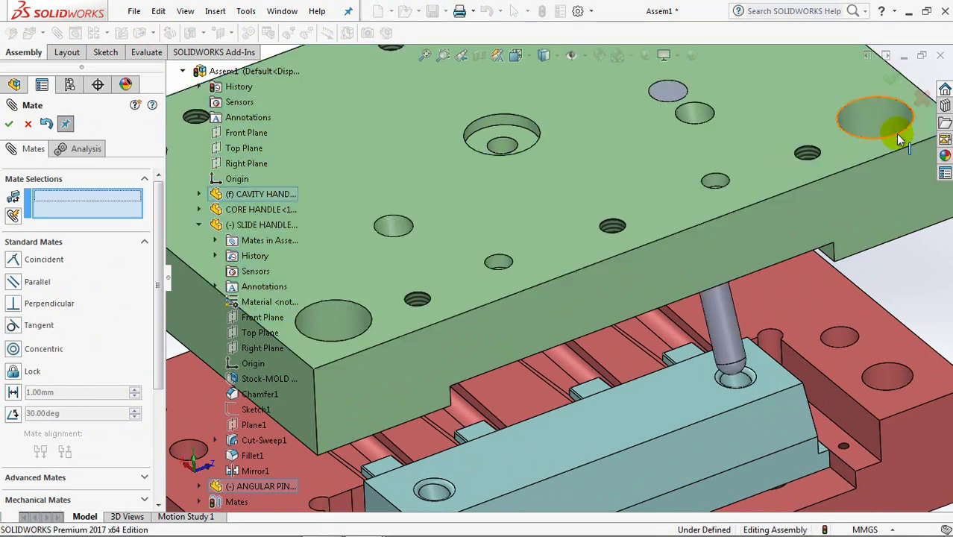
click(722, 313)
click(704, 117)
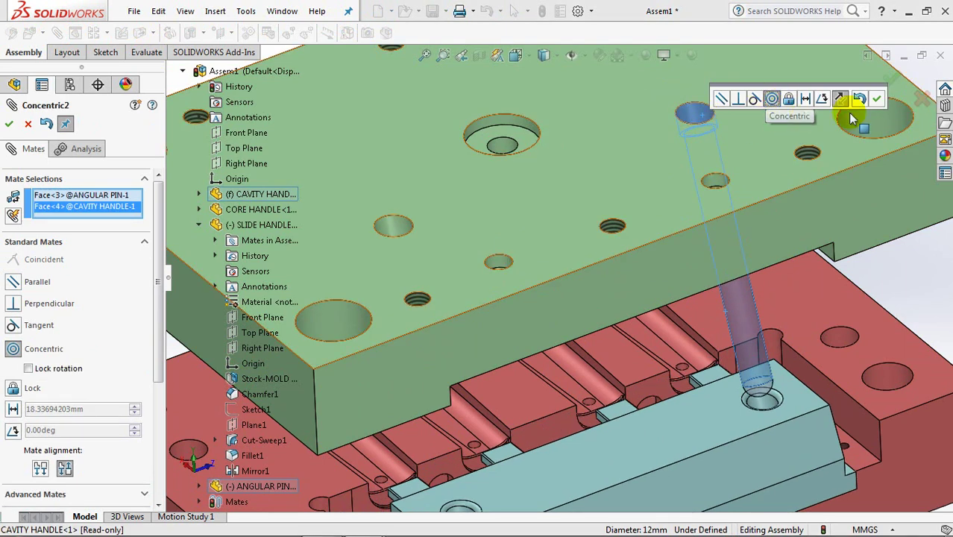
click(876, 99)
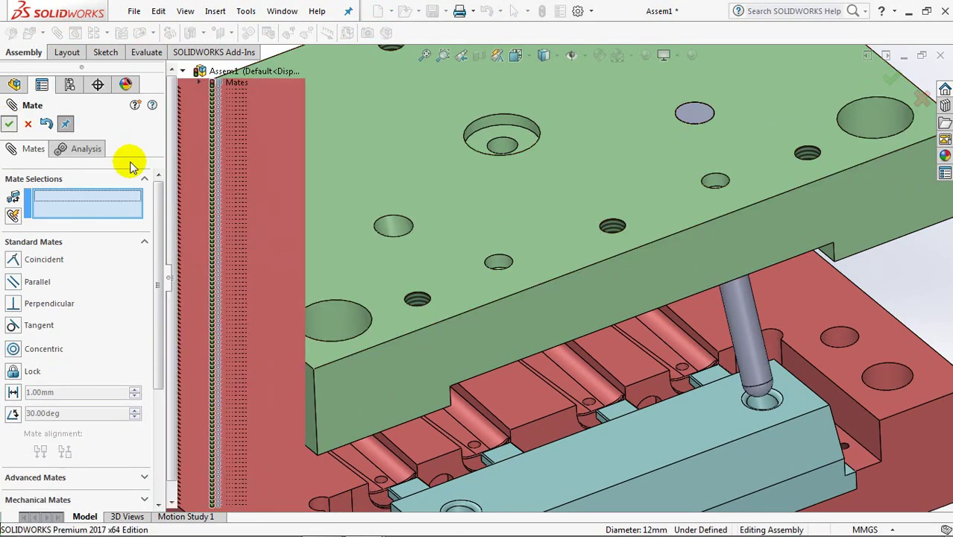
click(9, 124)
Open the ANGULAR PIN part in its own window and roll the tree back to Sketch2.
scroll(694, 231, down, 2)
scroll(692, 223, down, 2)
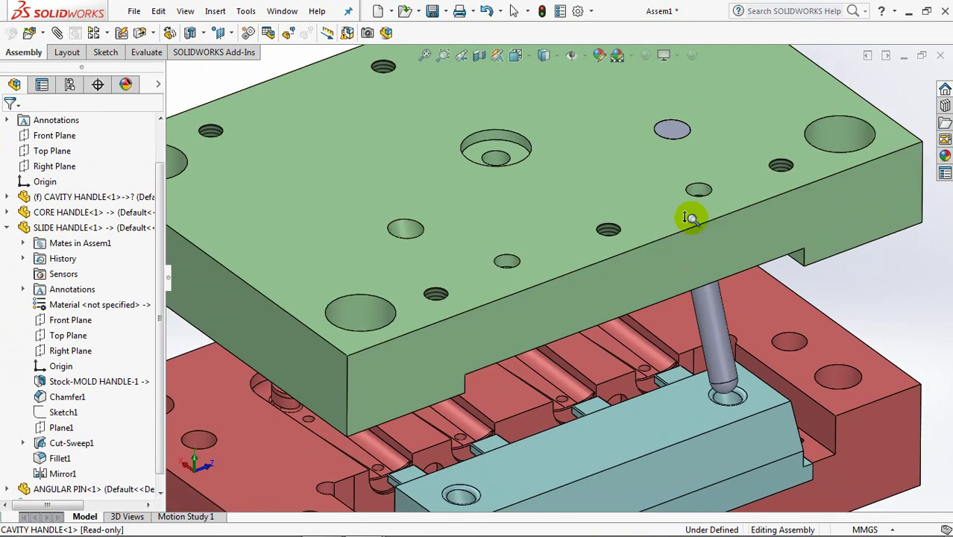
click(709, 306)
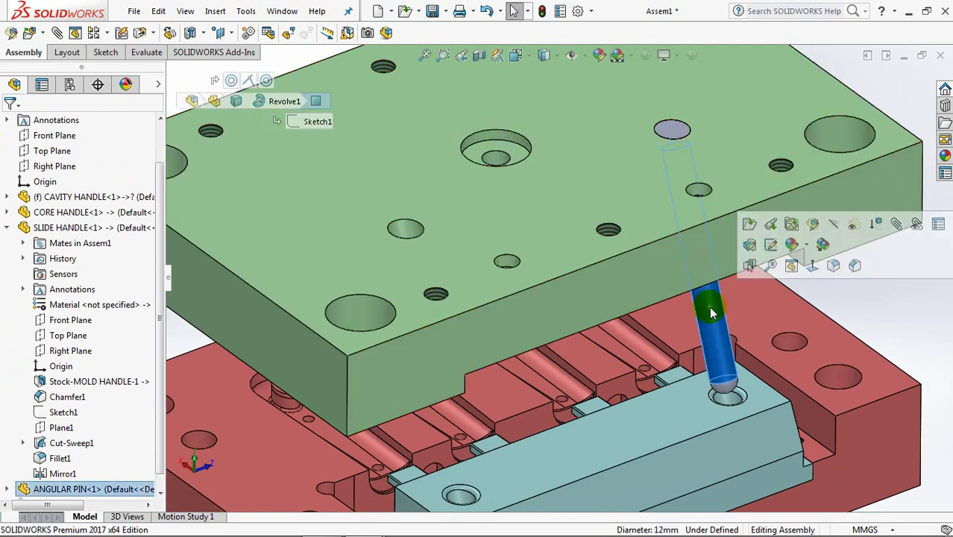
click(750, 225)
mouse_move(674, 234)
middle_down()
mouse_move(673, 245)
mouse_move(605, 271)
middle_up()
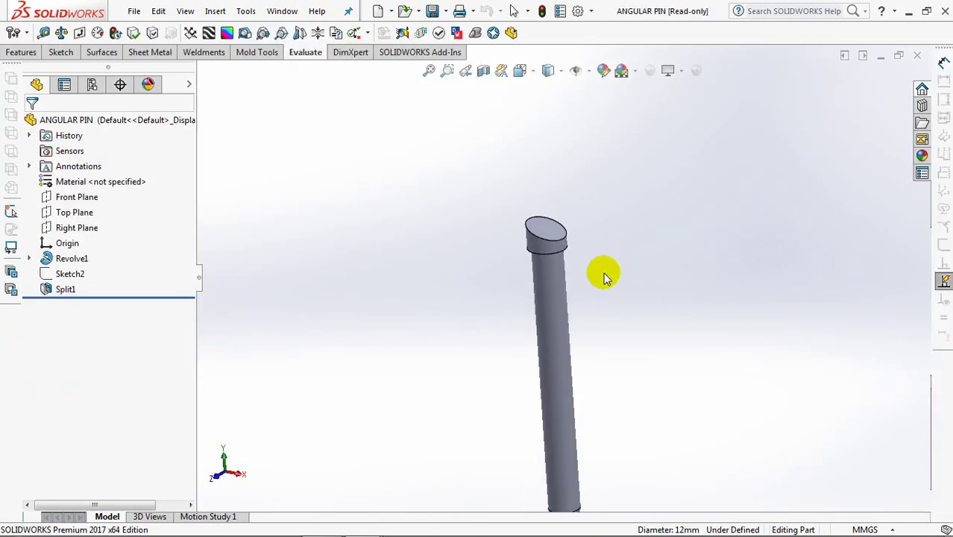
drag(110, 295, 105, 266)
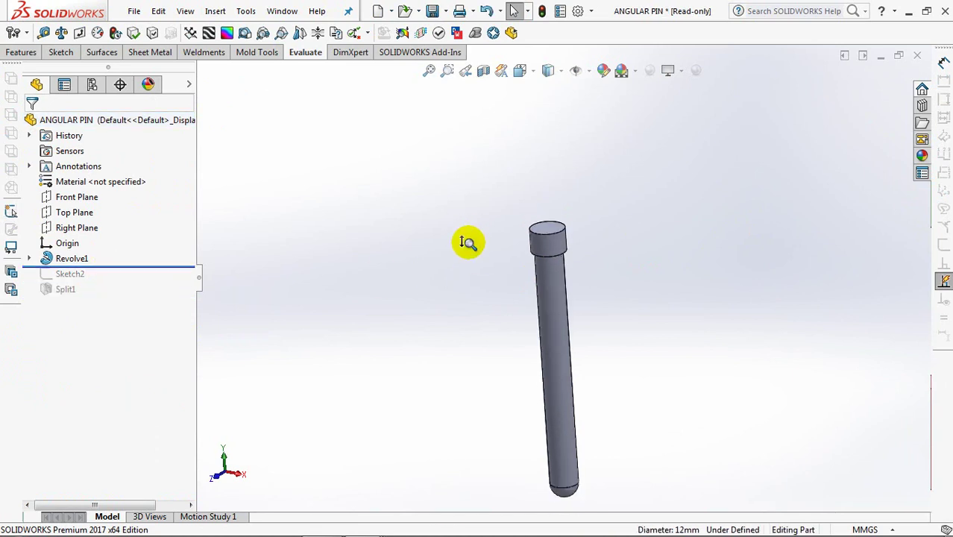
drag(162, 271, 159, 281)
Check the 20° split line in Sketch2, then roll the history forward past Split1.
click(74, 273)
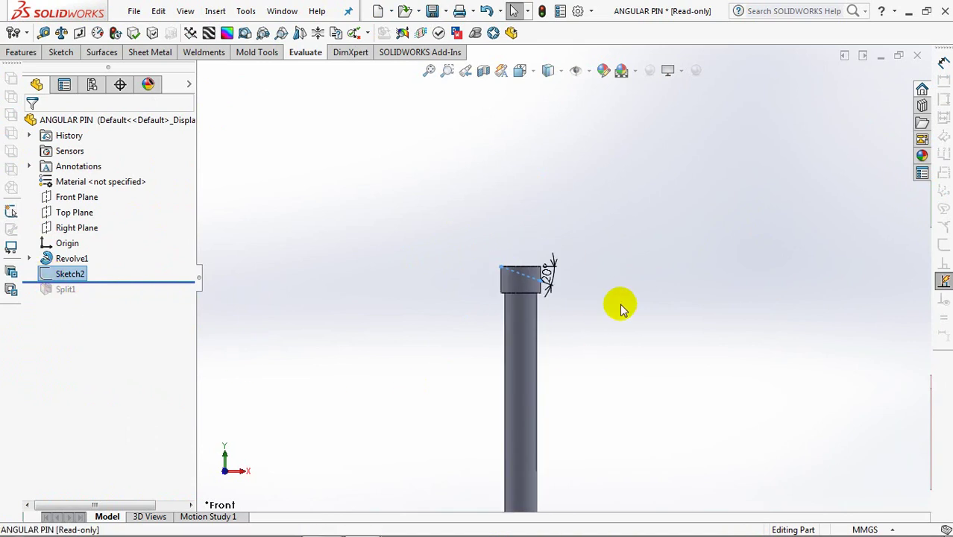
scroll(641, 306, down, 3)
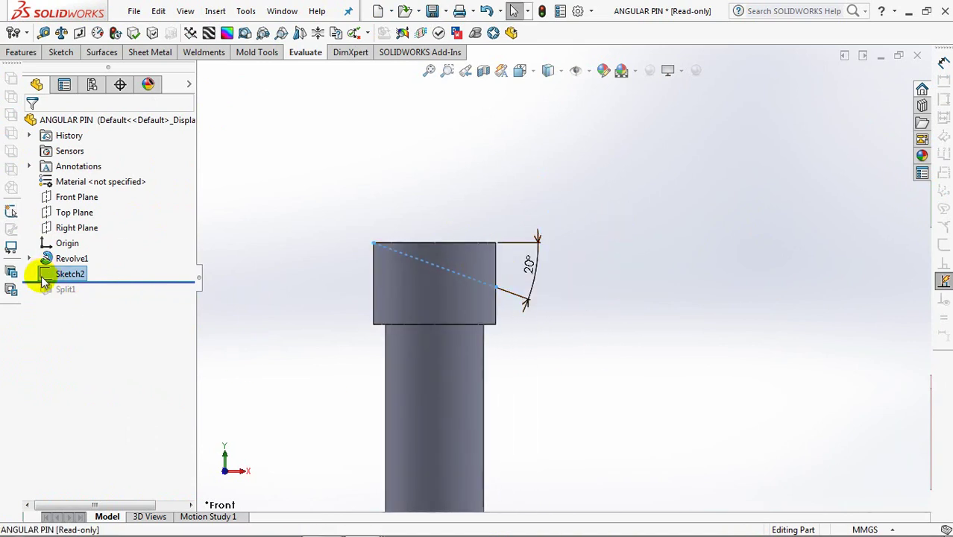
click(56, 234)
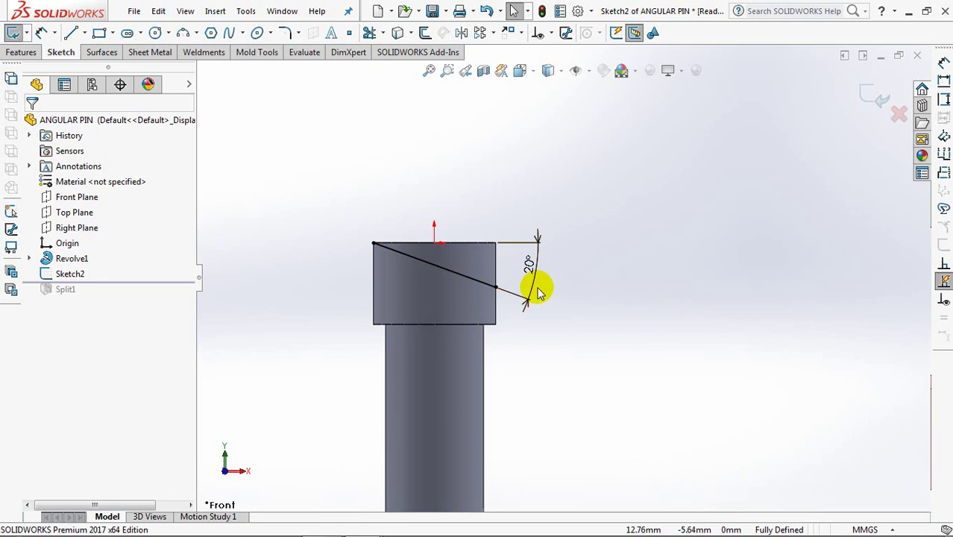
click(856, 110)
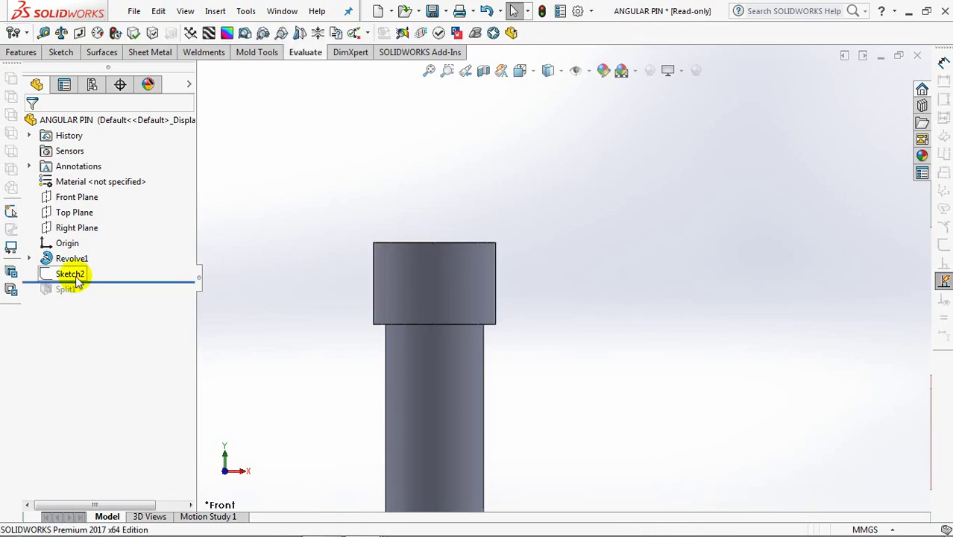
click(88, 256)
drag(177, 281, 167, 295)
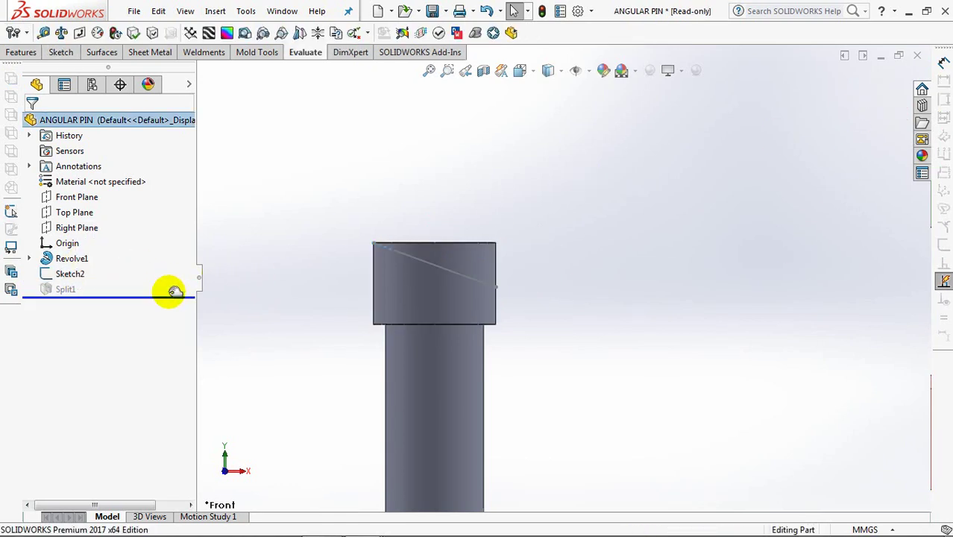
Redefine Split1 with Sketch2 as the trim tool, keeping body 2 for the angled pin head.
click(56, 290)
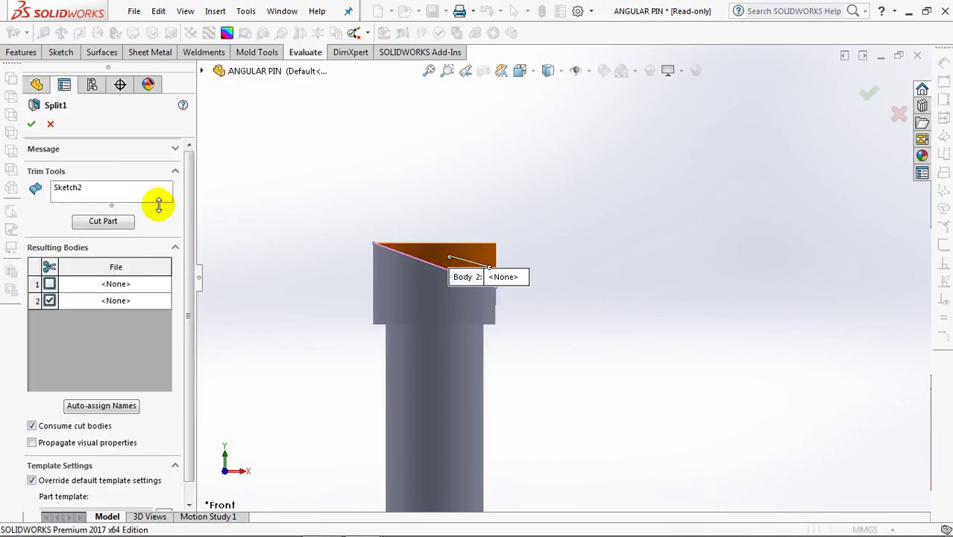
click(64, 192)
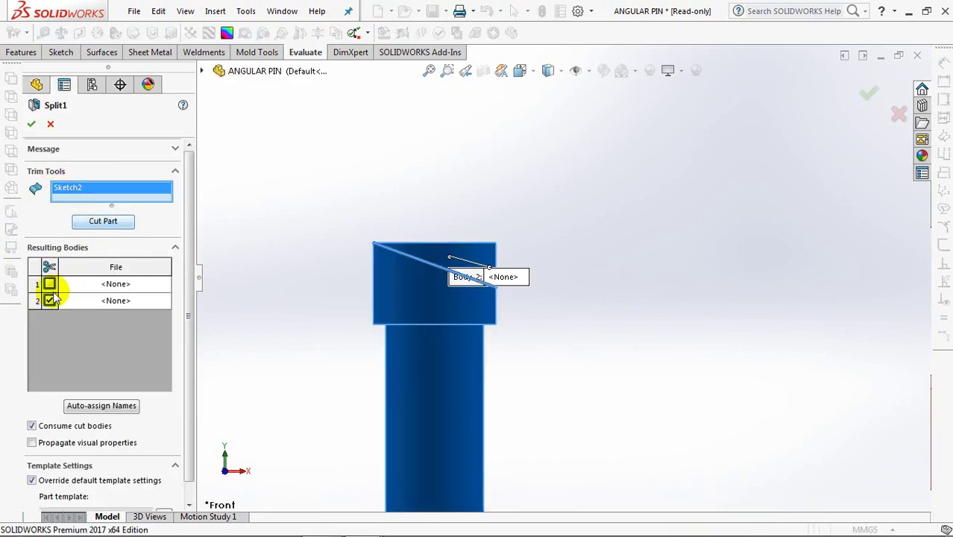
click(103, 221)
middle_drag(362, 213, 374, 260)
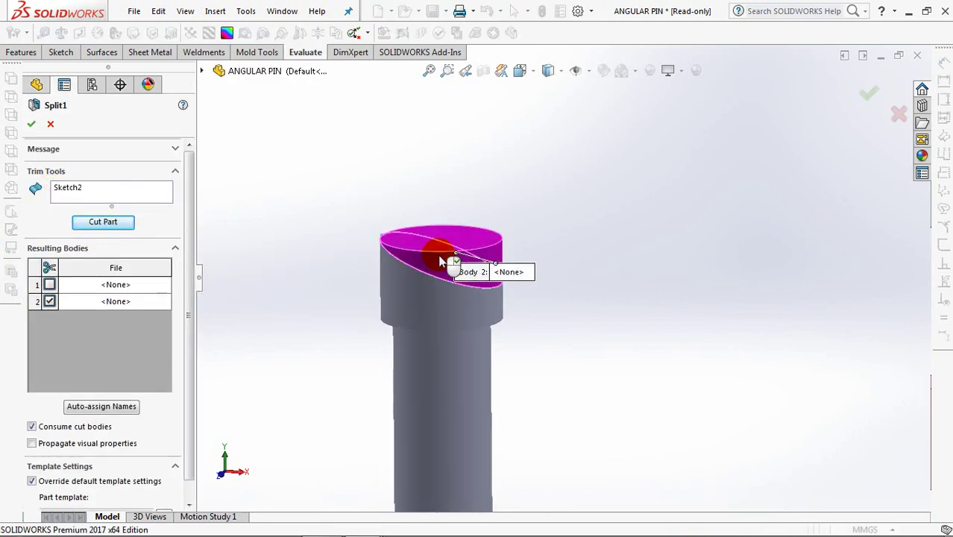
click(32, 126)
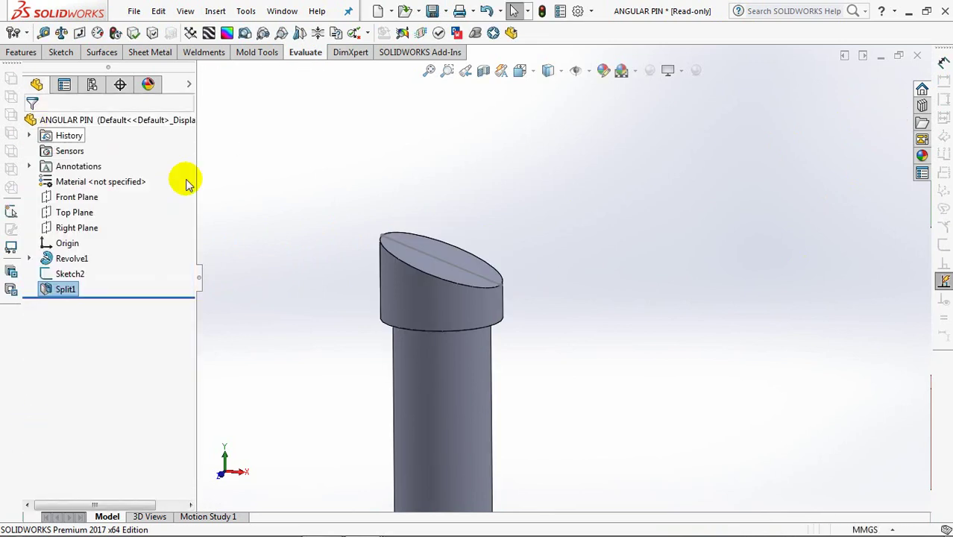
mouse_move(312, 209)
middle_down()
mouse_move(308, 277)
mouse_move(372, 159)
mouse_move(362, 223)
mouse_move(371, 222)
middle_up()
Close the pin part window without saving and return to the mold assembly.
click(919, 59)
click(518, 272)
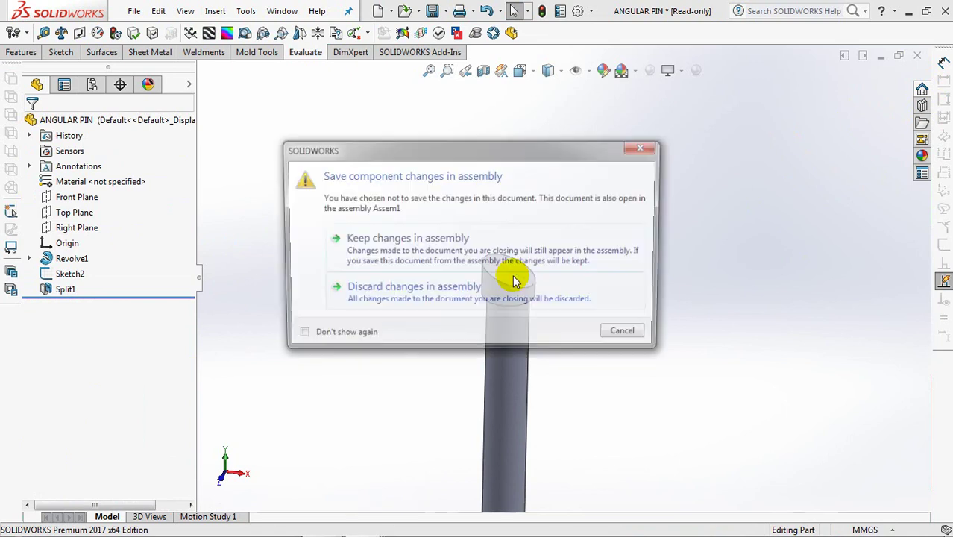
click(455, 297)
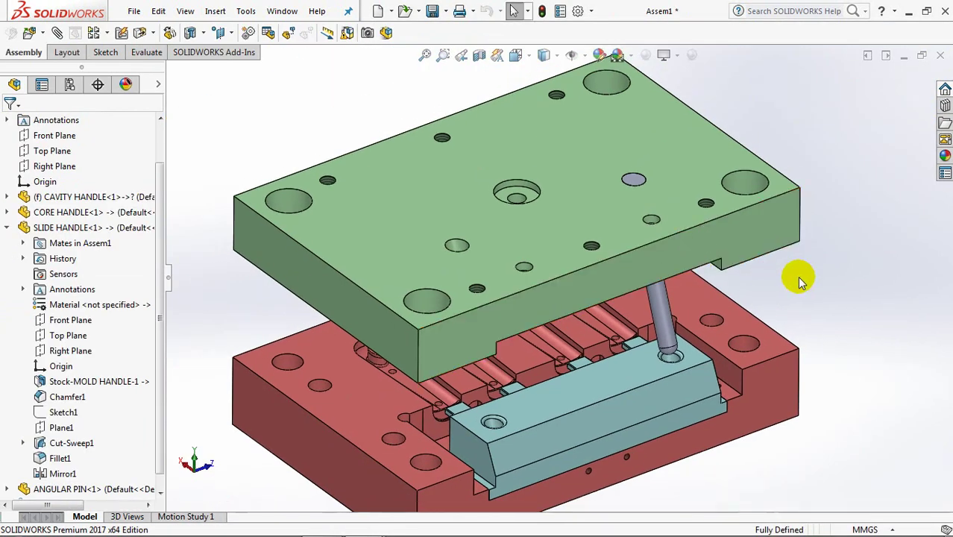
Orbit the mold and drag the core plate to test its movement.
scroll(800, 282, down, 2)
scroll(818, 237, up, 1)
scroll(851, 313, up, 2)
scroll(843, 336, up, 1)
mouse_move(839, 340)
middle_down()
mouse_move(877, 340)
mouse_move(820, 366)
middle_up()
mouse_move(539, 422)
mouse_down()
mouse_move(504, 389)
mouse_move(503, 351)
mouse_move(511, 393)
mouse_move(500, 358)
mouse_move(503, 383)
mouse_up()
click(685, 415)
scroll(707, 408, up, 2)
mouse_move(707, 408)
middle_down()
mouse_move(605, 416)
mouse_move(672, 431)
mouse_move(341, 335)
mouse_move(291, 347)
mouse_move(294, 336)
middle_up()
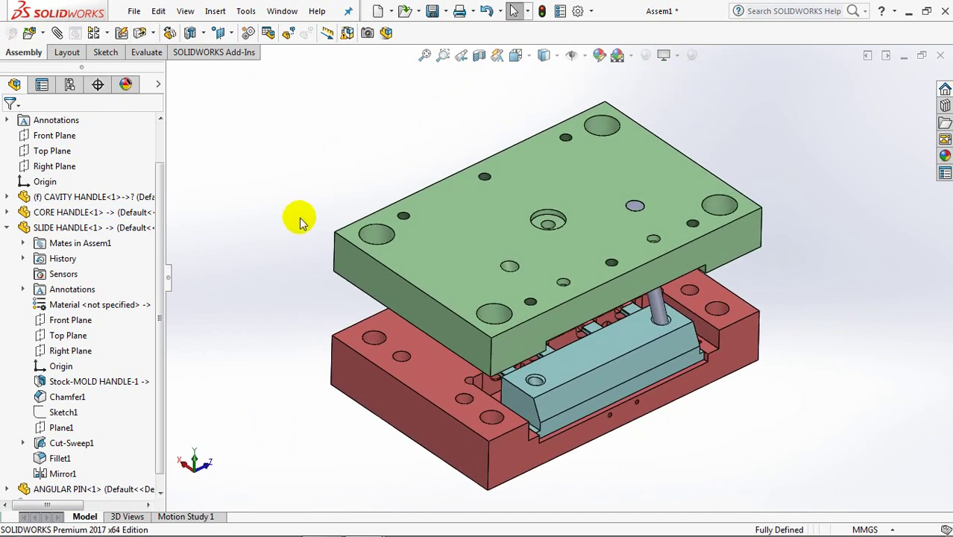
Cut the mold with a section view along the front plane, offset to 70 mm.
click(479, 57)
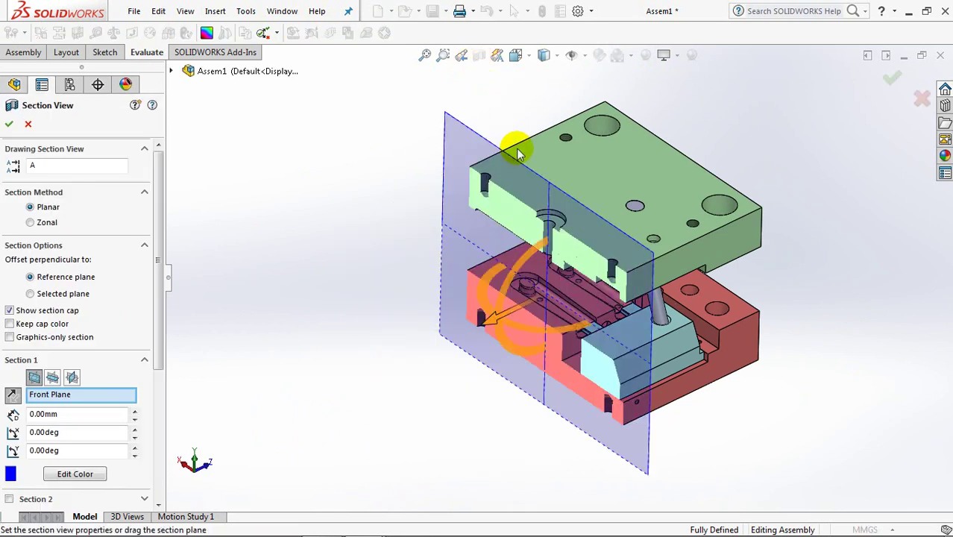
scroll(558, 321, down, 2)
drag(483, 326, 581, 297)
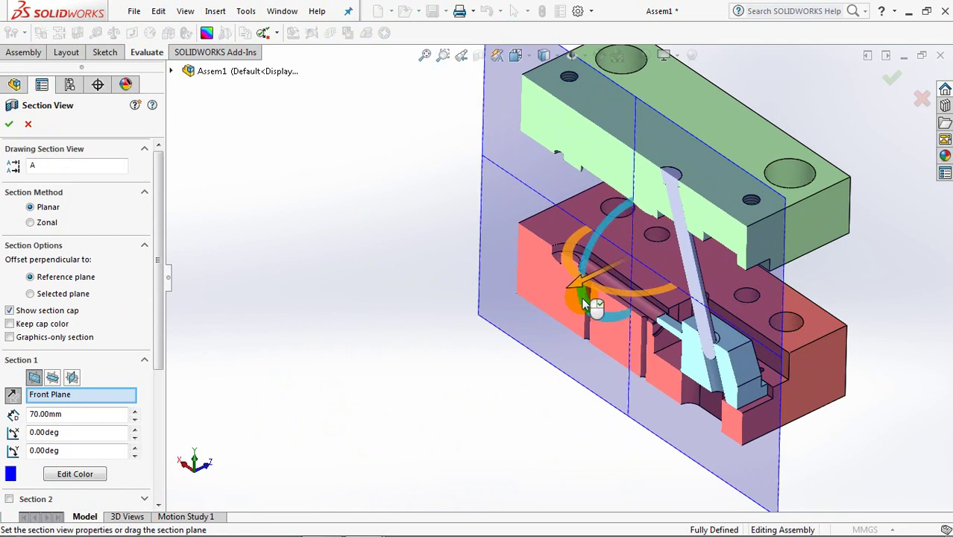
click(10, 128)
middle_drag(579, 324, 858, 287)
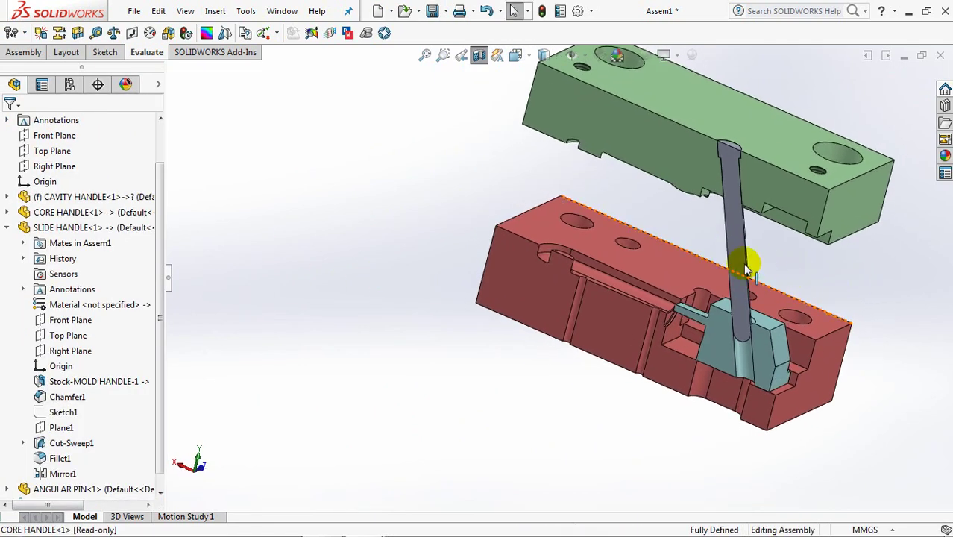
In the Back view, drag the core plate to watch the slide ride along the angular pin.
click(515, 56)
click(473, 250)
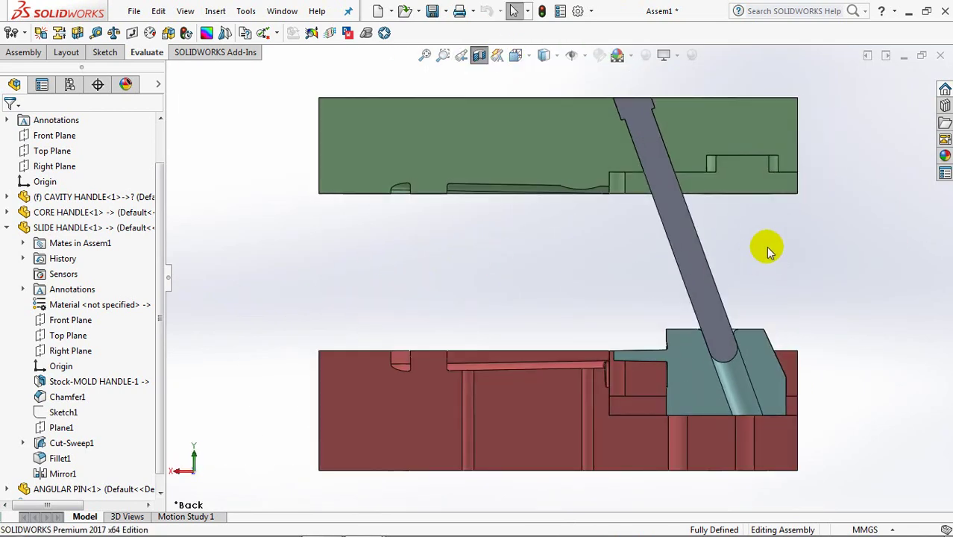
shift+middle_drag(790, 248, 790, 295)
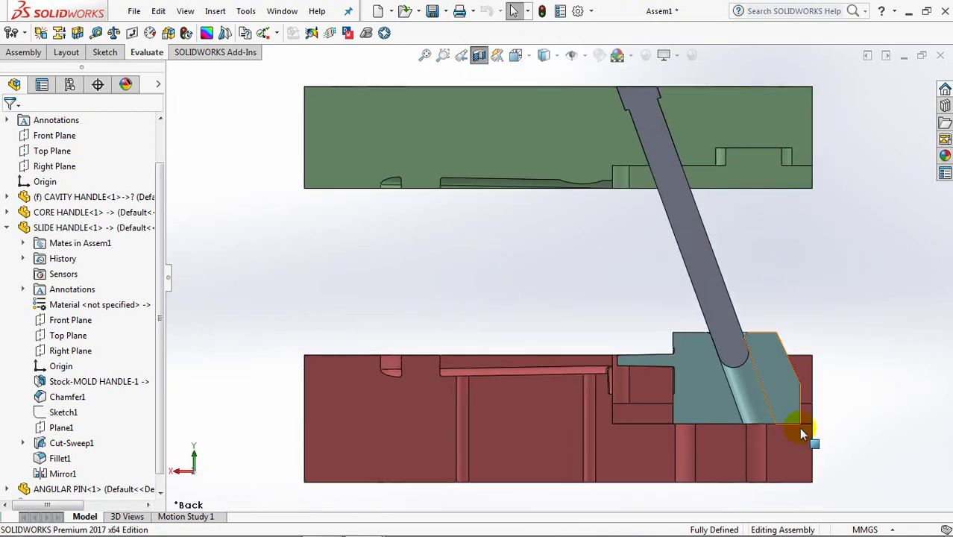
mouse_move(720, 452)
mouse_down()
mouse_move(712, 298)
mouse_move(732, 510)
mouse_move(719, 282)
mouse_move(739, 508)
mouse_up()
middle_drag(812, 337, 792, 385)
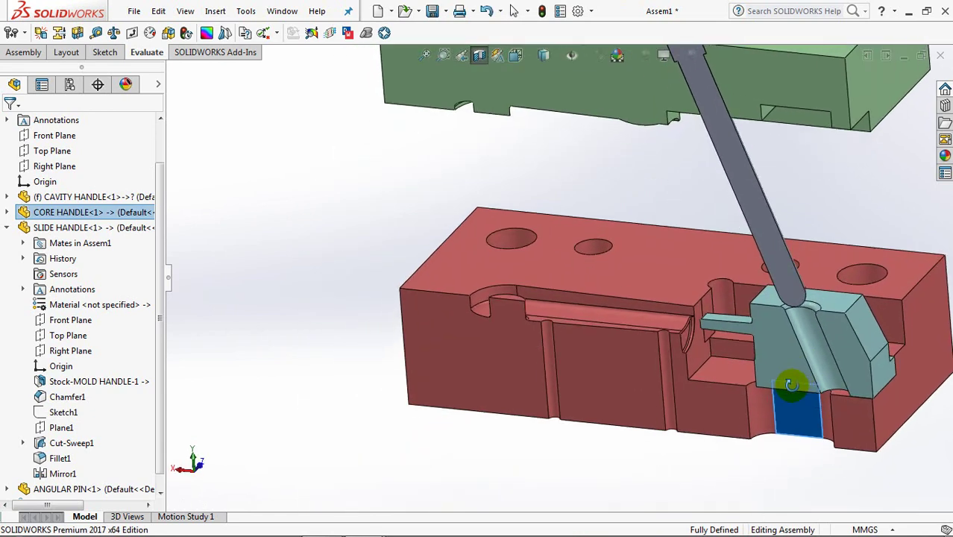
middle_drag(819, 323, 808, 356)
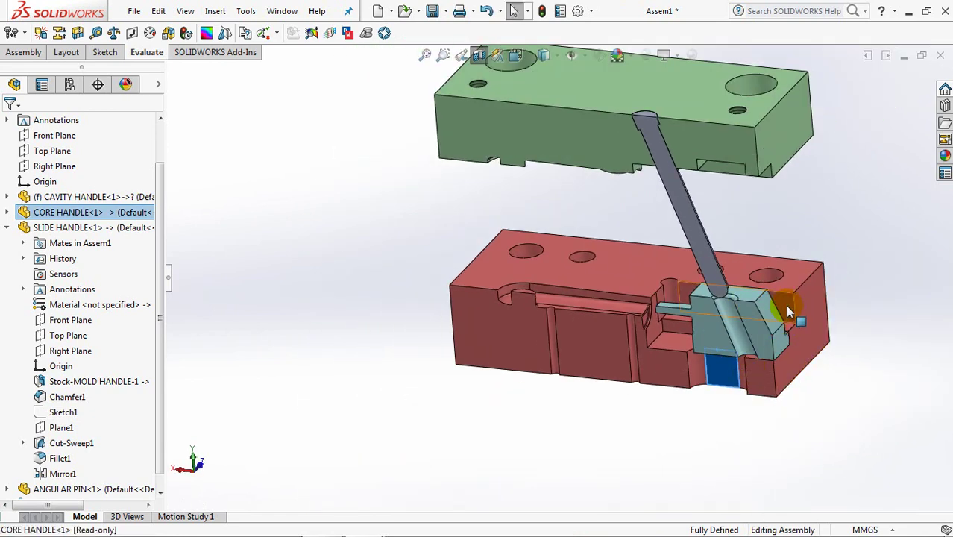
drag(790, 311, 802, 400)
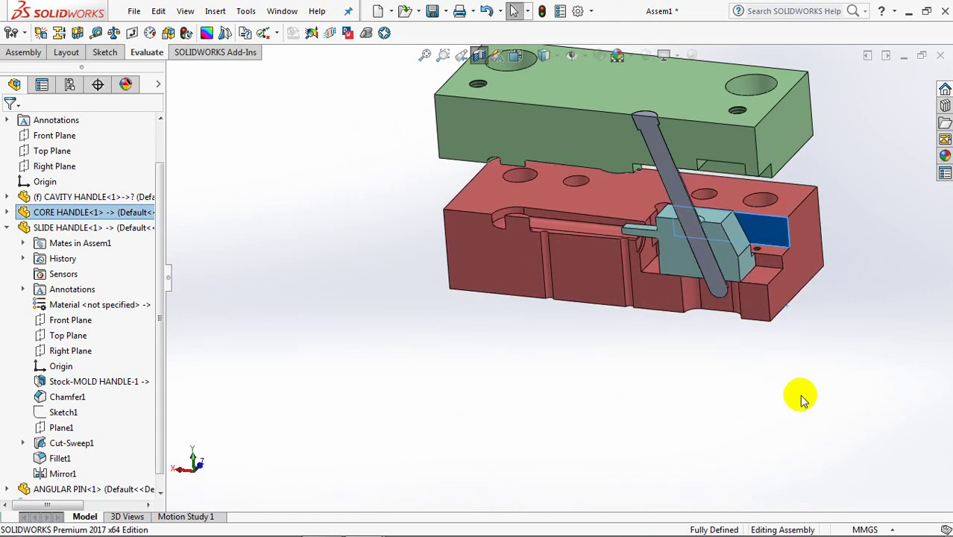
mouse_move(485, 59)
middle_down()
mouse_move(635, 301)
mouse_move(606, 273)
mouse_move(530, 323)
middle_up()
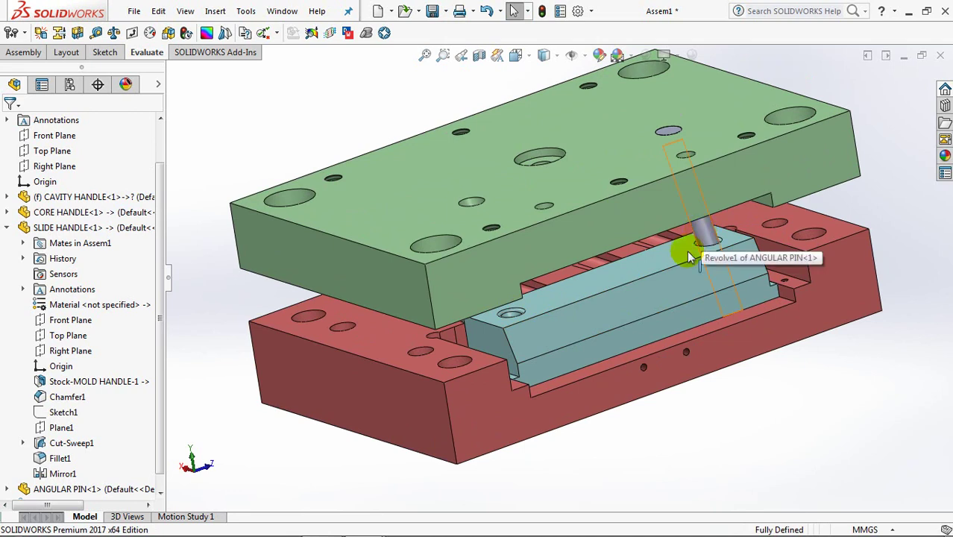
Set up Mirror Components with Front Plane as the mirror plane and ANGULAR PIN-1 selected.
click(24, 53)
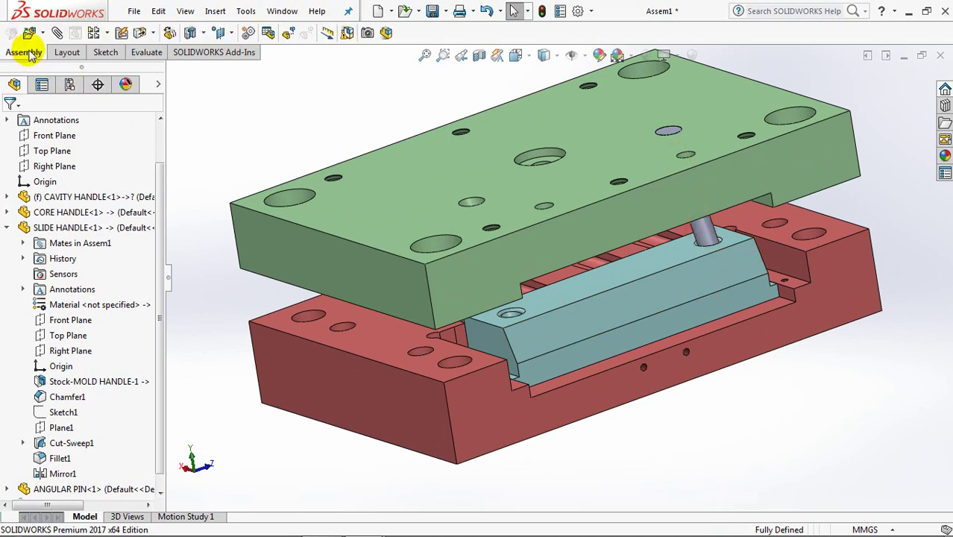
click(107, 32)
click(177, 154)
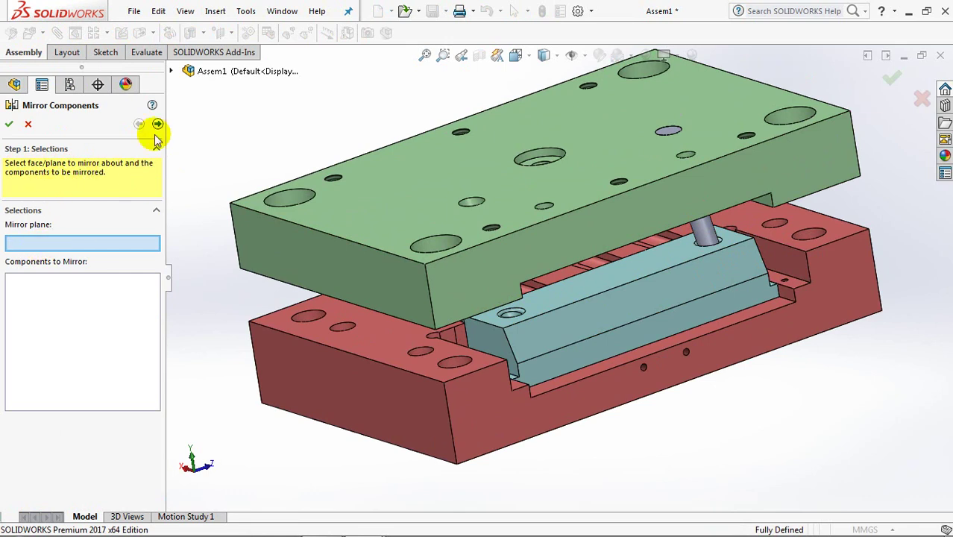
click(179, 71)
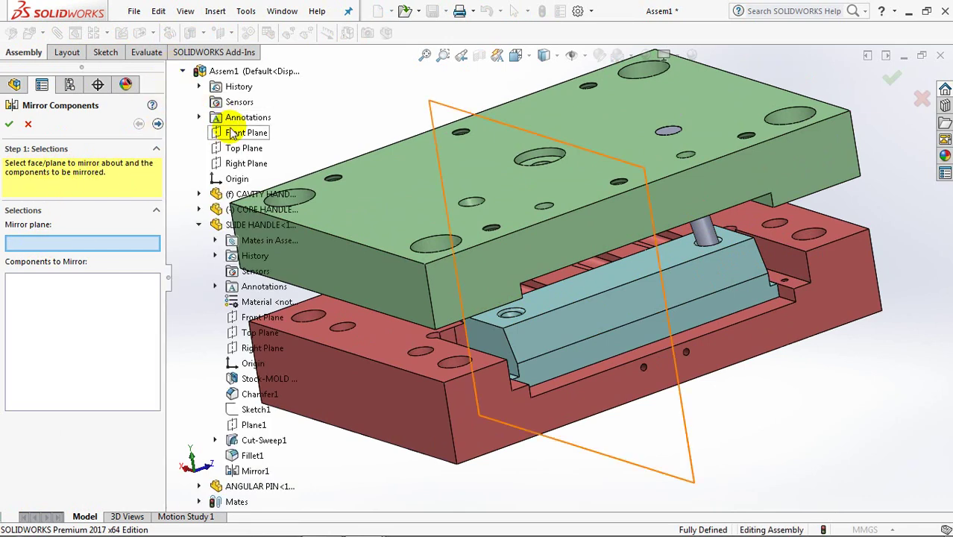
click(233, 132)
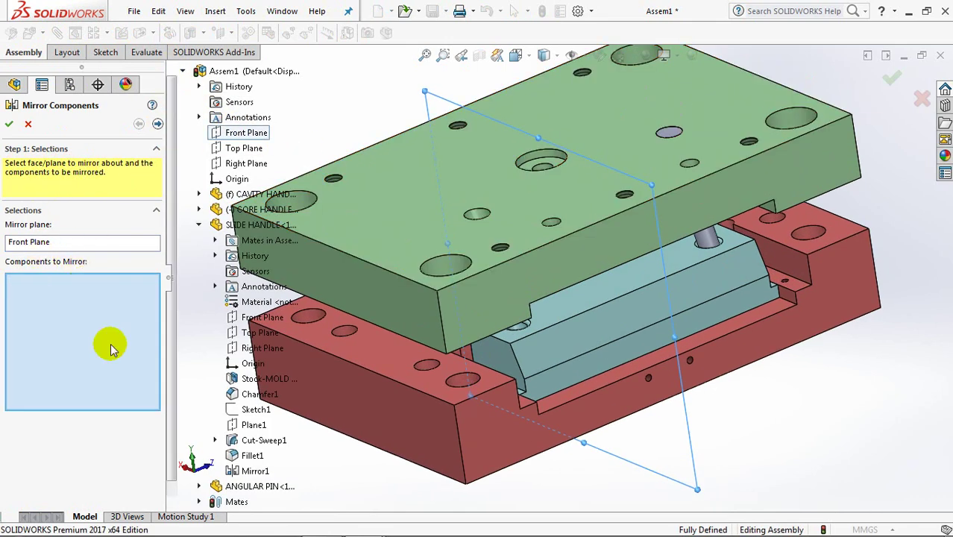
click(713, 246)
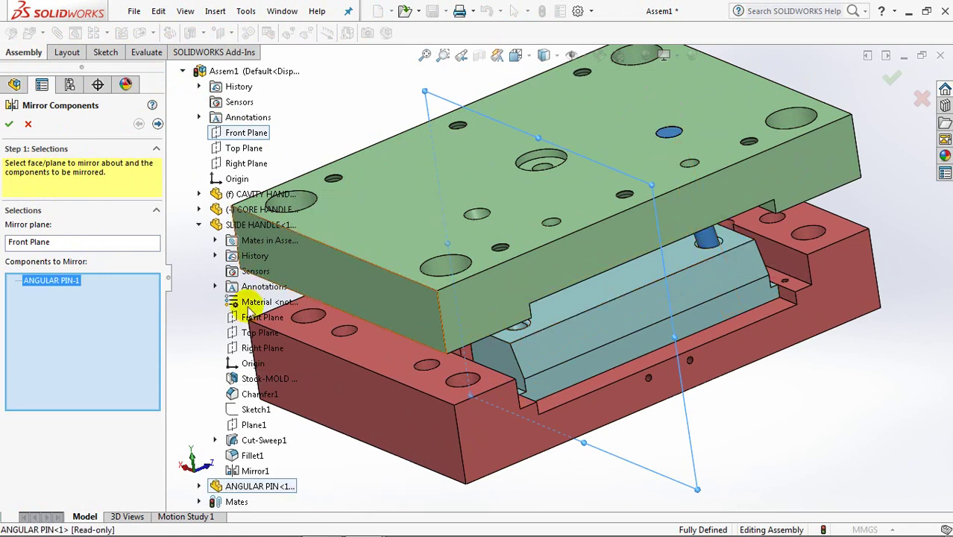
click(158, 125)
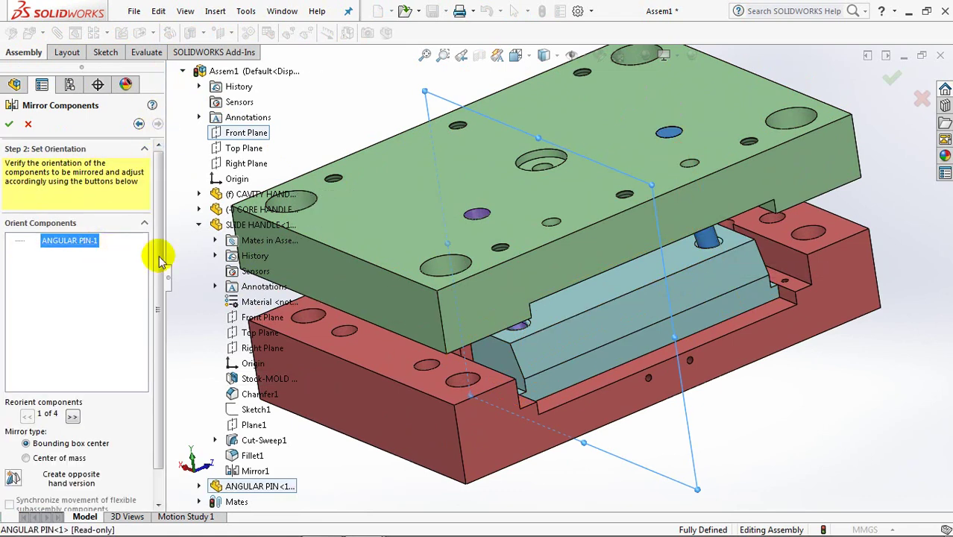
Inspect the mirrored pin preview and confirm the second angular pin.
middle_drag(500, 240, 500, 287)
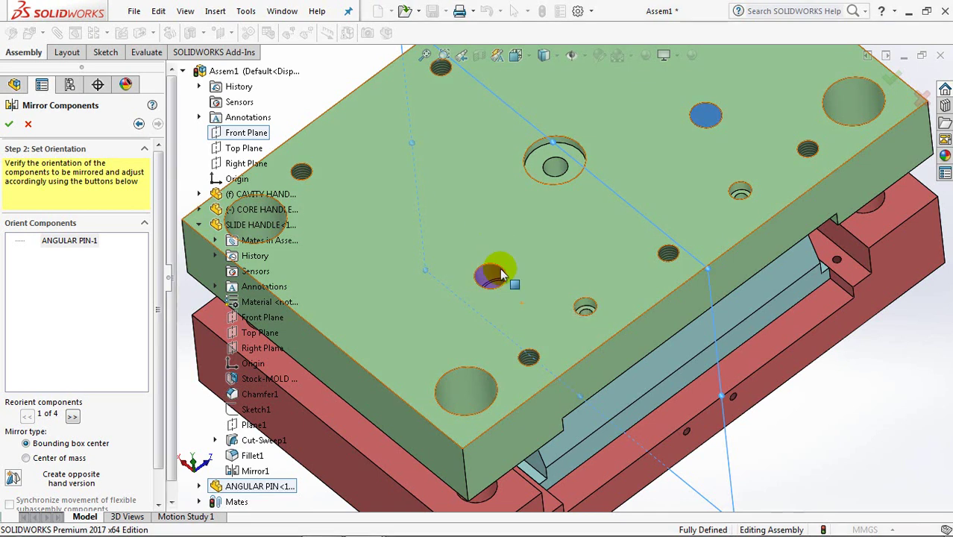
middle_drag(495, 241, 498, 359)
mouse_move(460, 236)
middle_down()
mouse_move(477, 179)
mouse_move(485, 216)
middle_up()
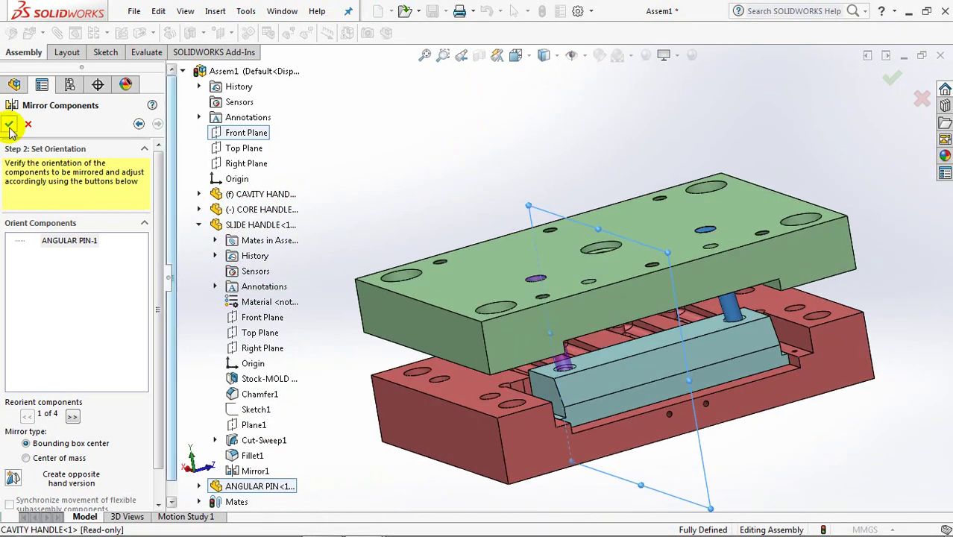
click(9, 127)
scroll(601, 336, down, 3)
scroll(617, 313, down, 3)
scroll(611, 298, down, 3)
scroll(608, 243, down, 3)
scroll(608, 243, up, 5)
mouse_move(613, 264)
middle_down()
mouse_move(615, 315)
mouse_move(602, 213)
mouse_move(605, 322)
middle_up()
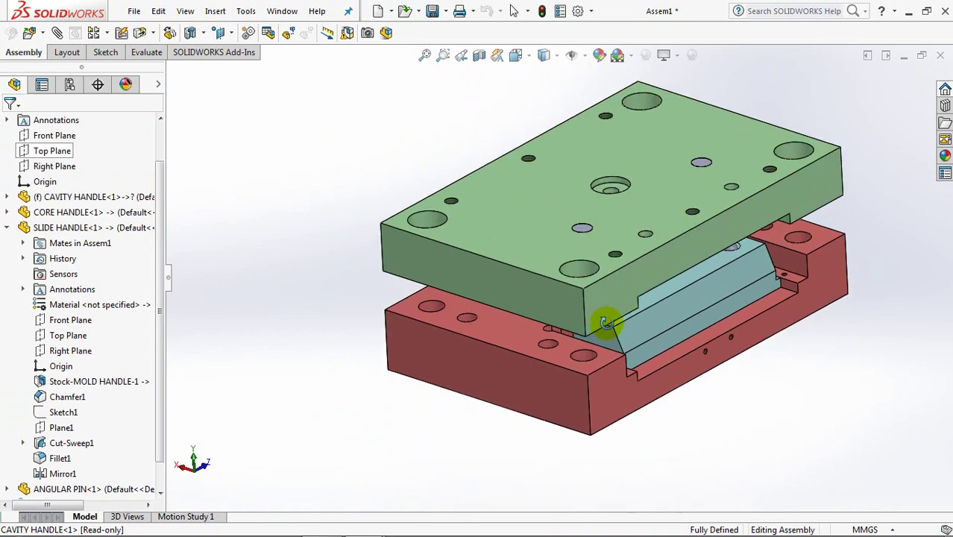
Drag the core plate away from the cavity plate and reposition the view.
scroll(601, 307, down, 3)
scroll(606, 290, down, 3)
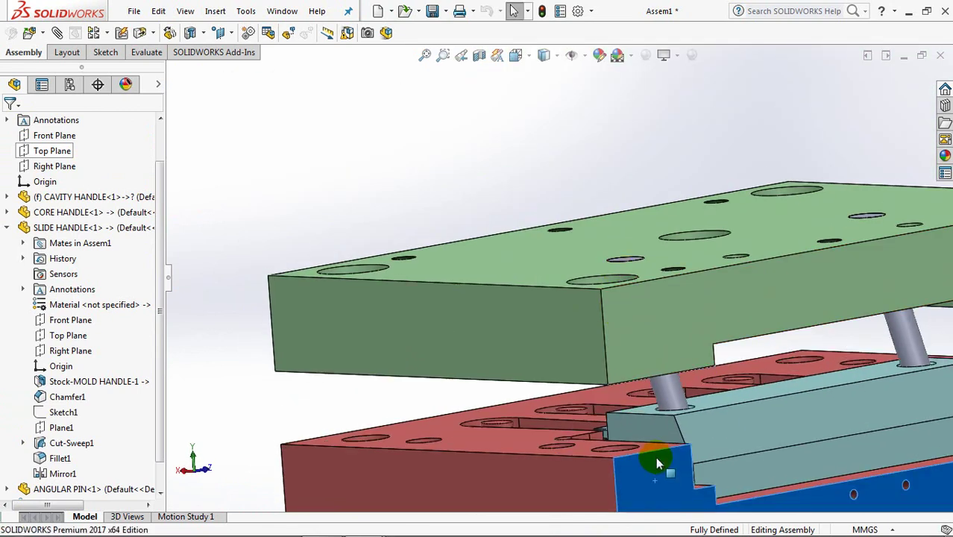
drag(651, 448, 655, 456)
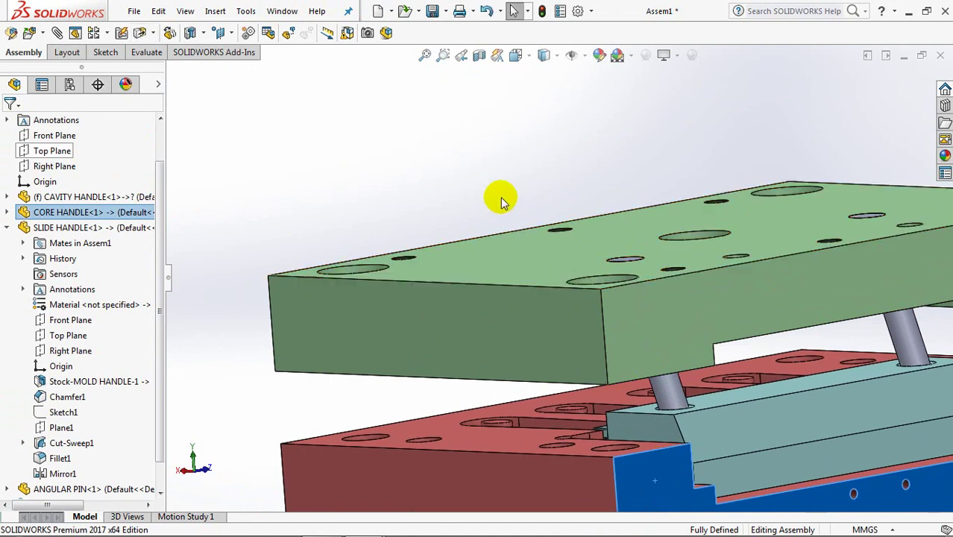
mouse_move(534, 166)
shift+middle_down()
mouse_move(549, 229)
mouse_move(542, 224)
shift+middle_up()
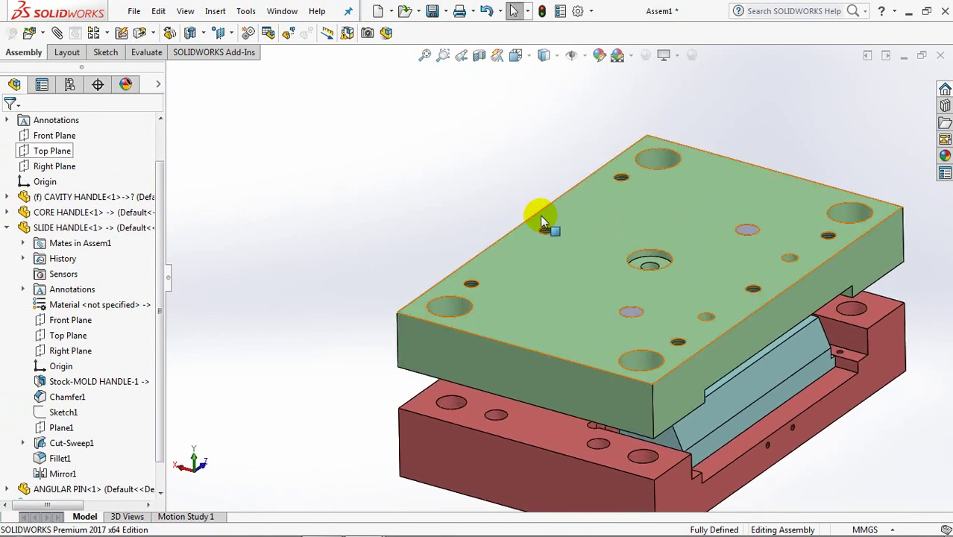
ctrl+middle_drag(508, 273, 429, 230)
Check slide travel in a section view offset to -68 mm, then remove the cut.
click(479, 57)
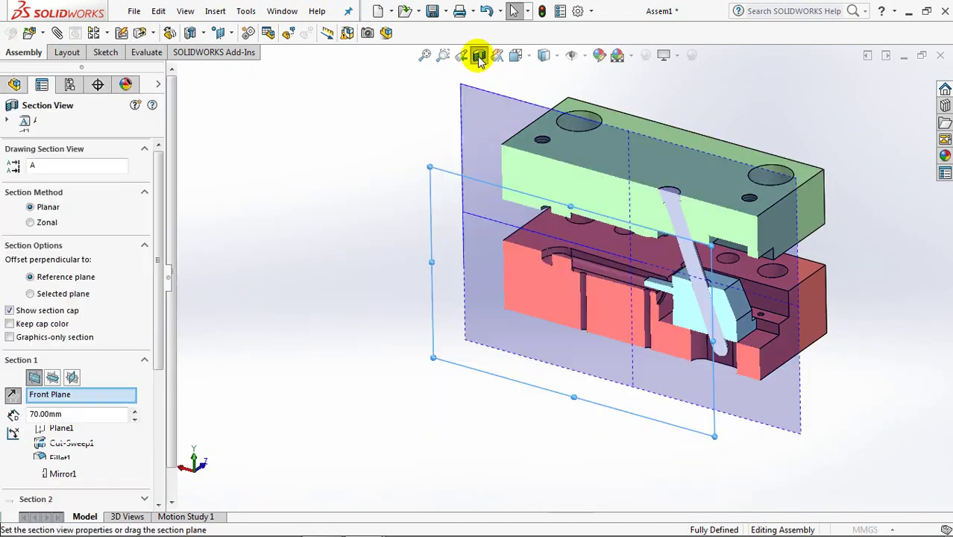
drag(583, 294, 476, 385)
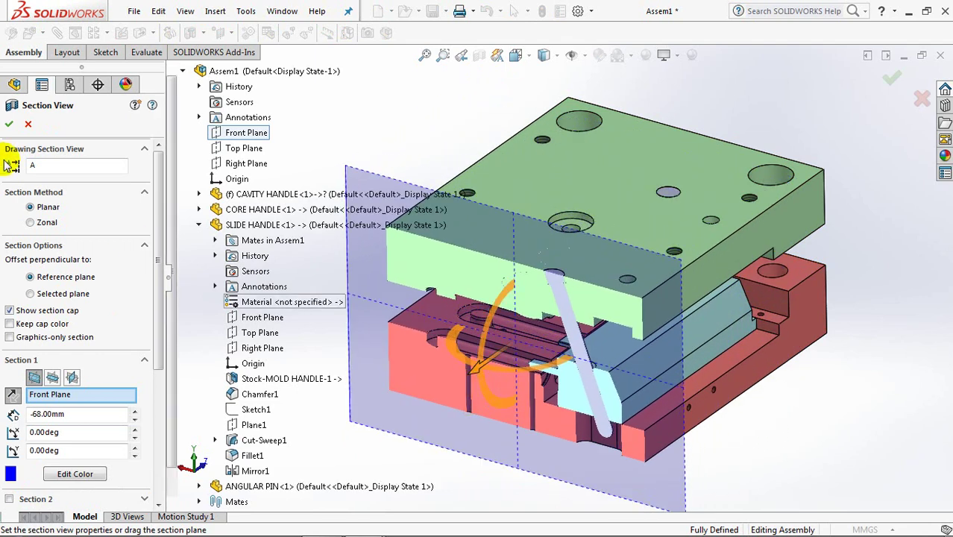
click(9, 124)
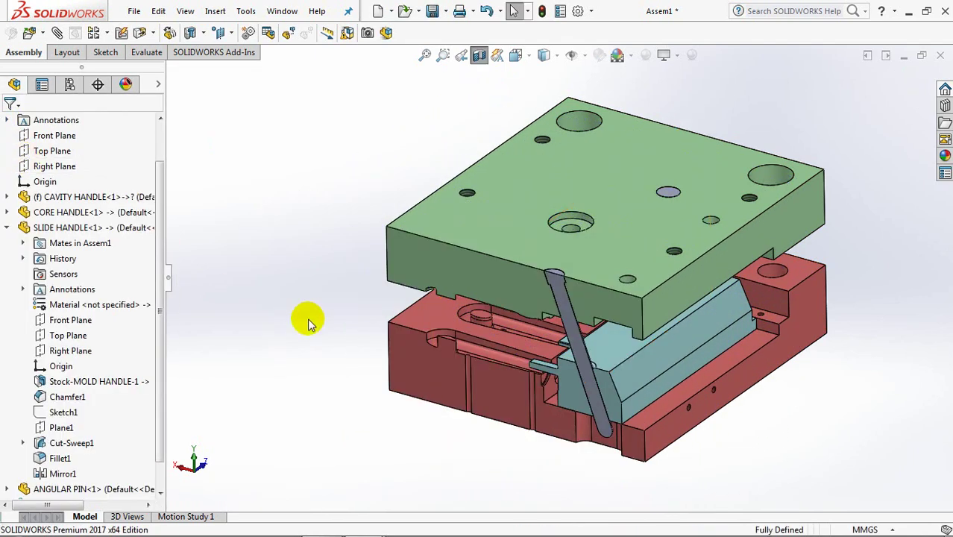
mouse_move(677, 431)
mouse_down()
mouse_move(685, 457)
mouse_move(676, 446)
mouse_move(678, 473)
mouse_move(701, 475)
mouse_up()
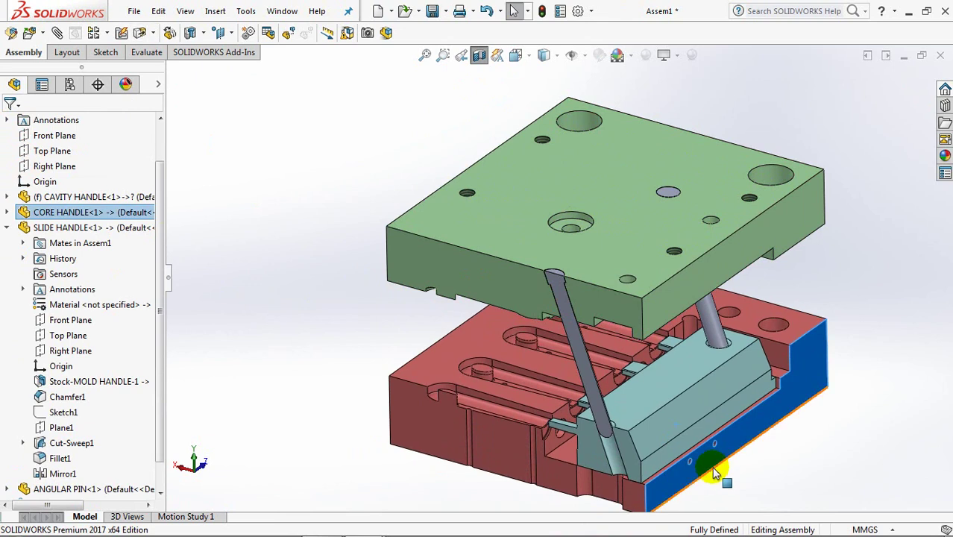
click(477, 55)
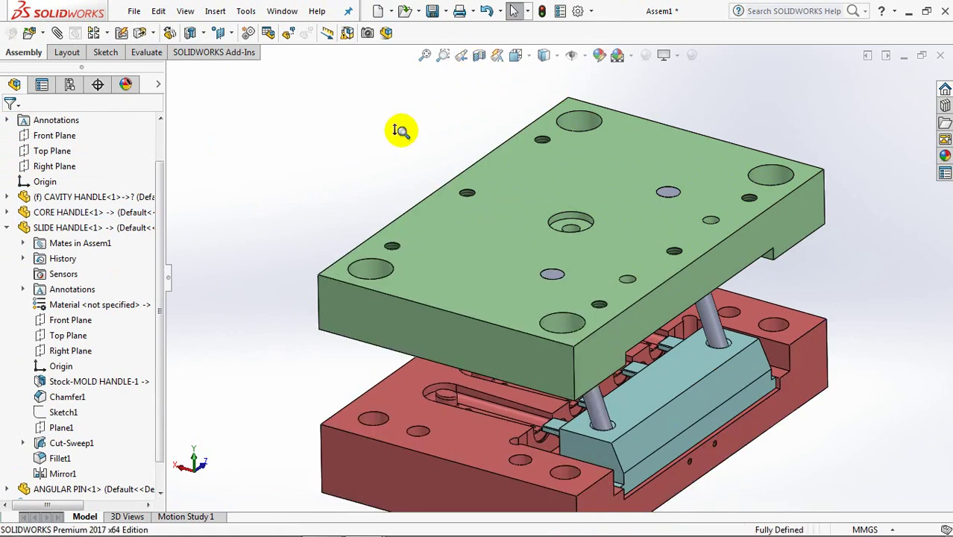